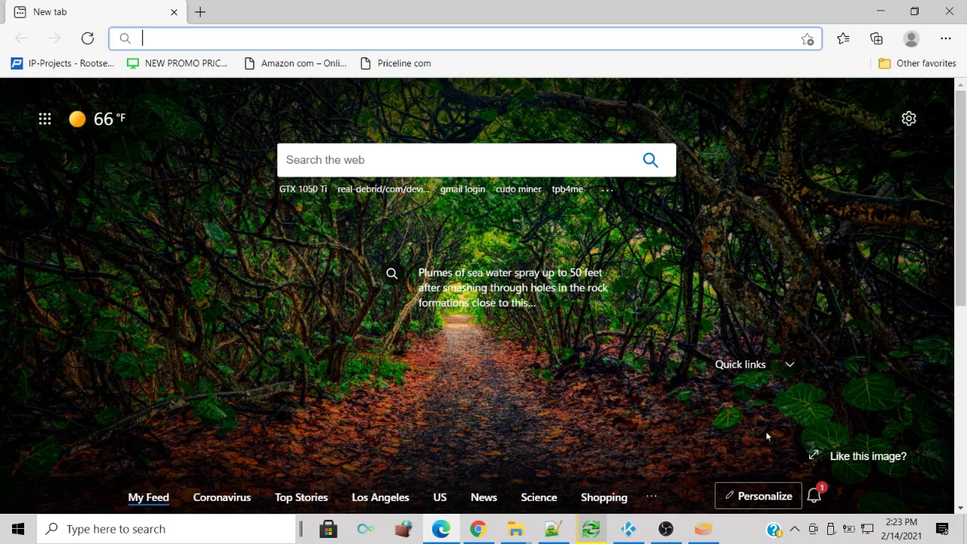
Open console.cloud.google.com in the browser and accept the Google Cloud Platform terms of service.
right_click(312, 36)
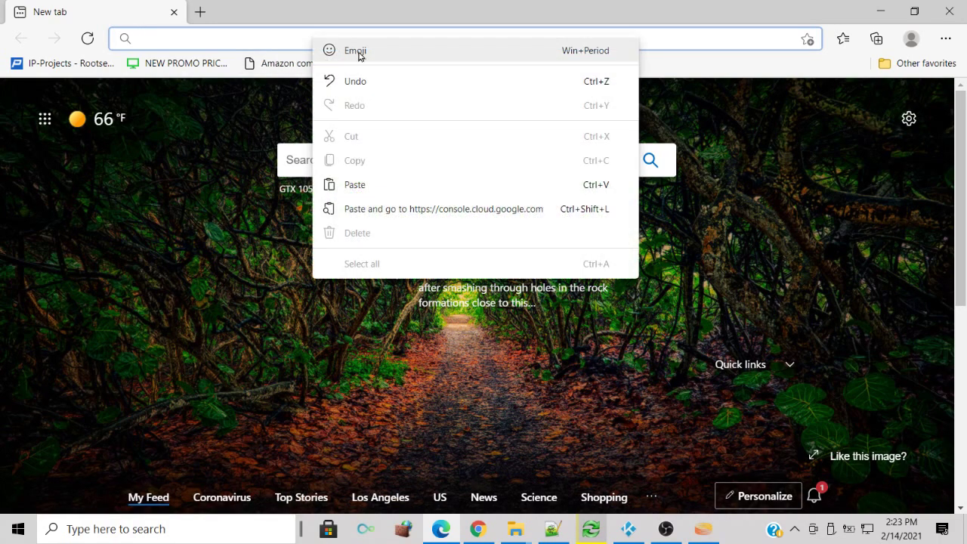
left_click(383, 210)
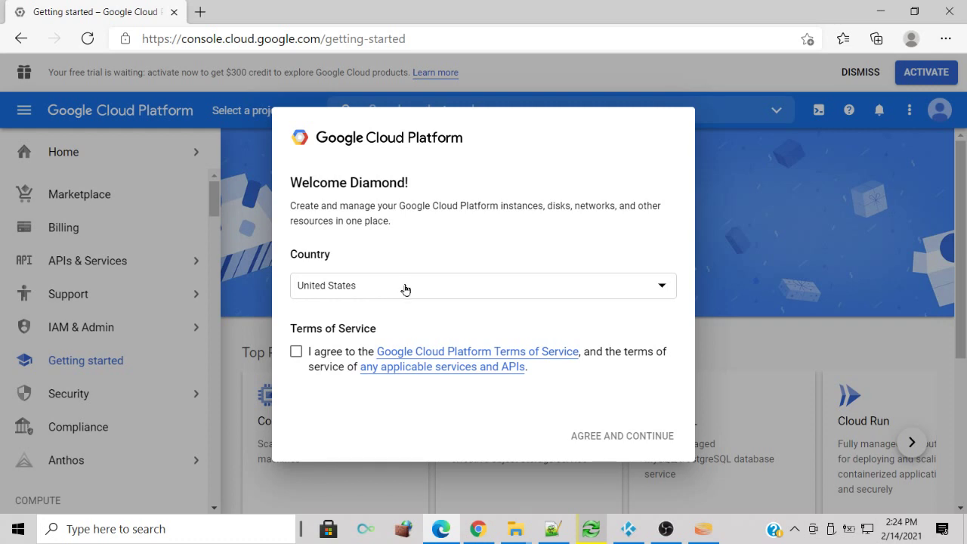
left_click(297, 355)
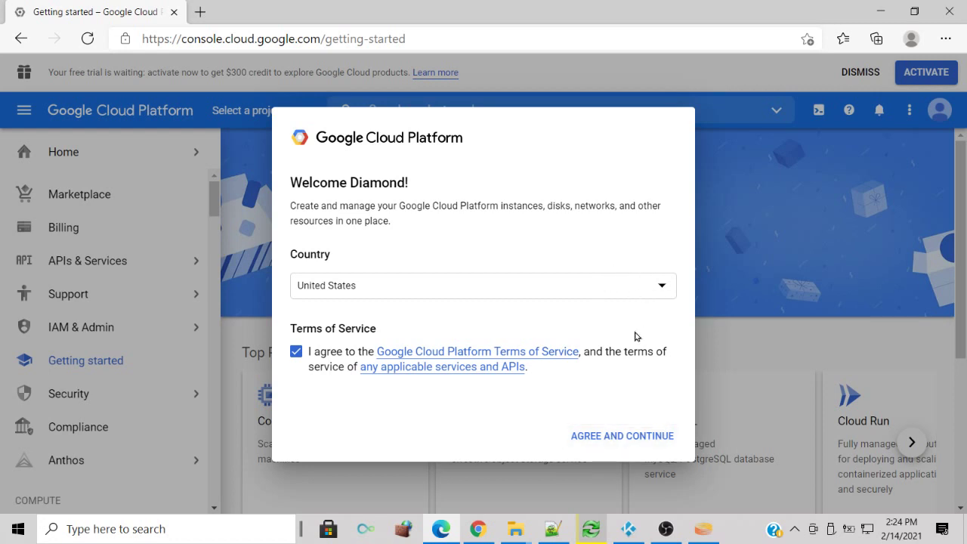
left_click(613, 441)
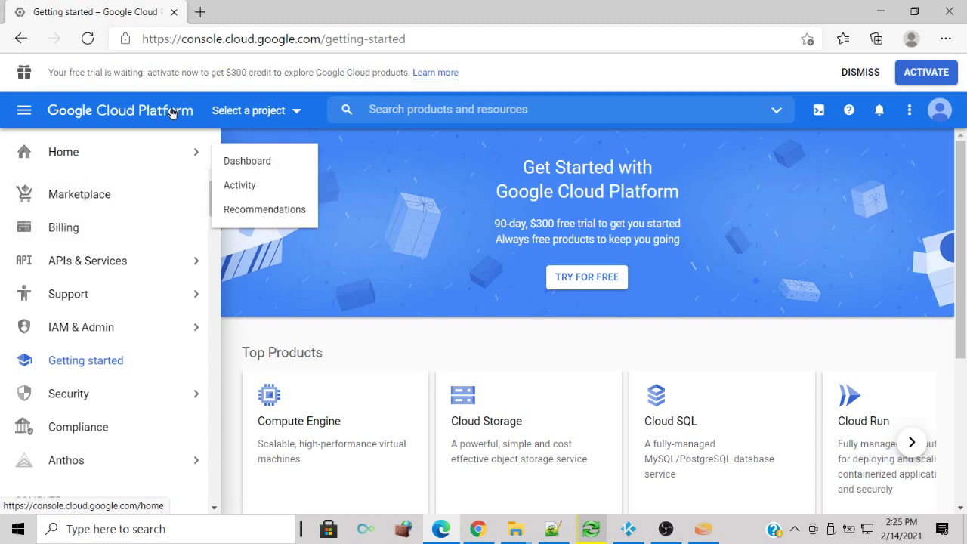
Create a new project named youtube-api-1 without an organization and switch to it.
left_click(172, 112)
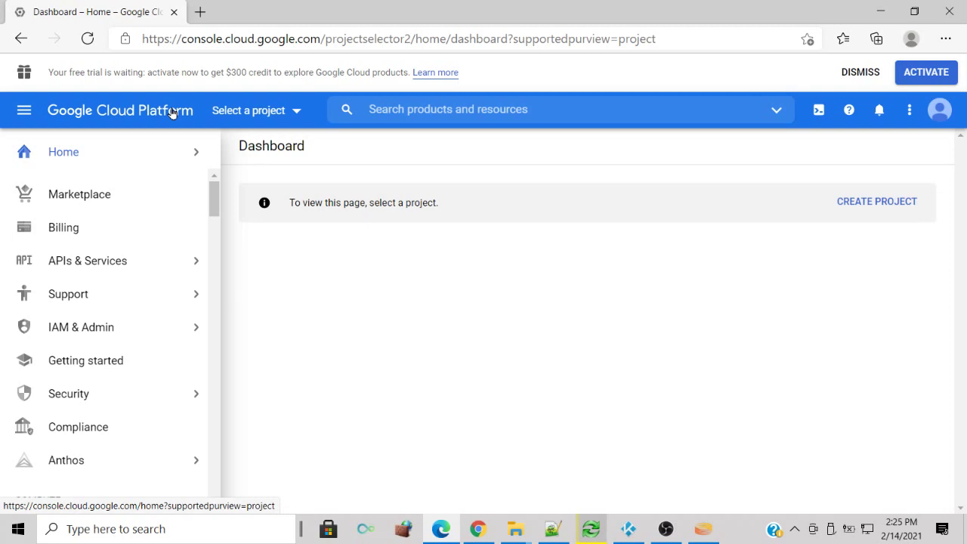
left_click(297, 113)
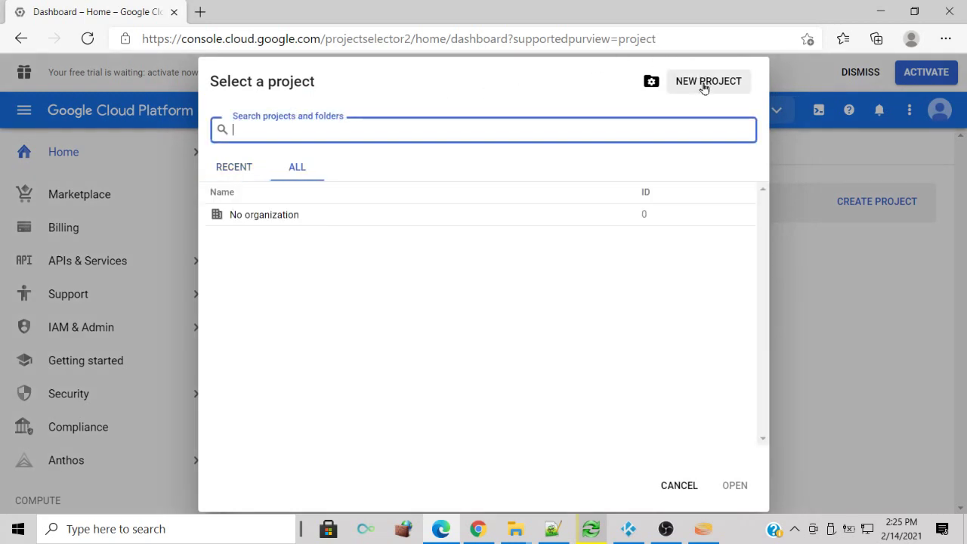
left_click(702, 83)
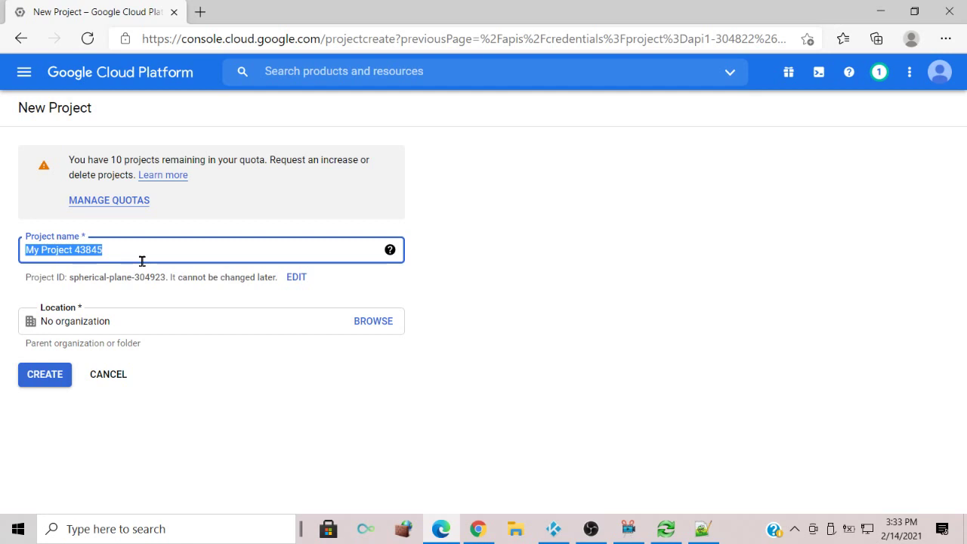
type("yout")
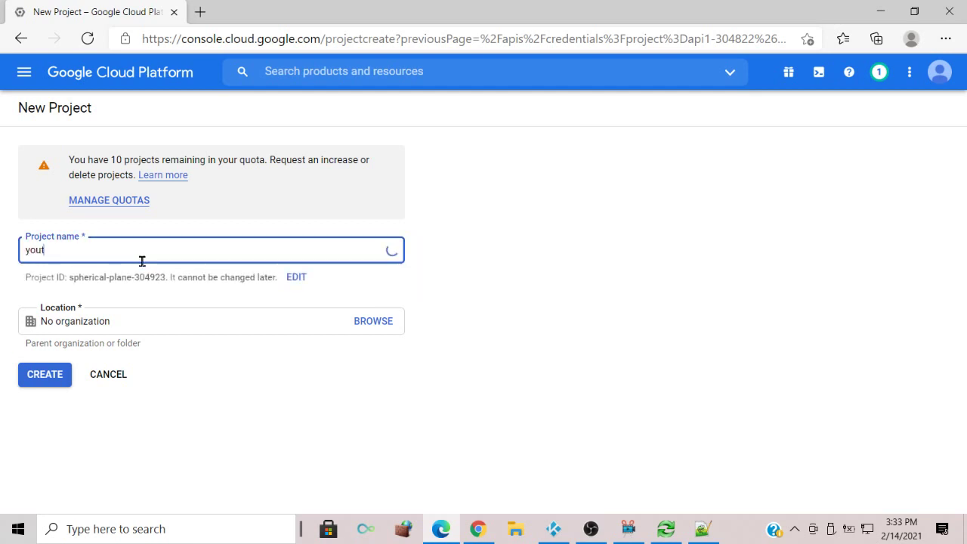
type("ube")
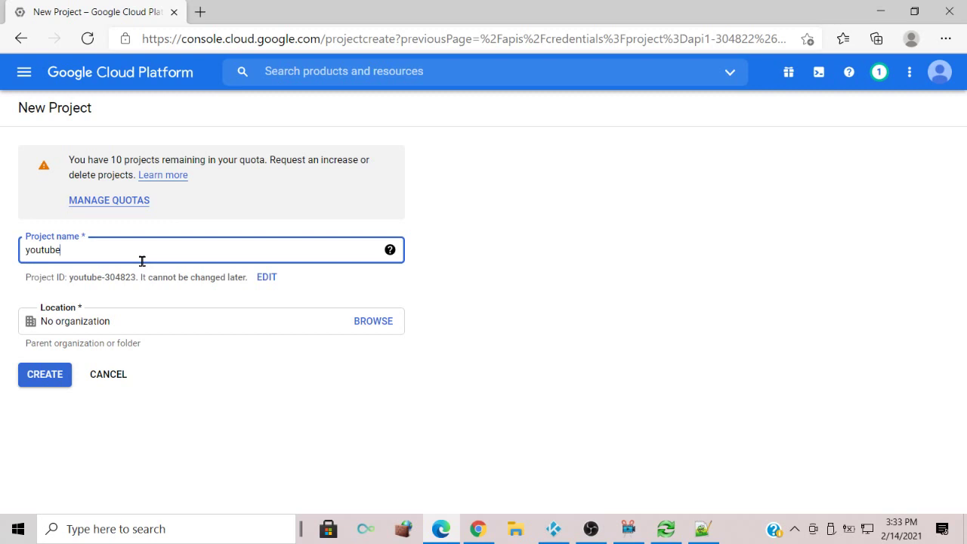
type("-ap")
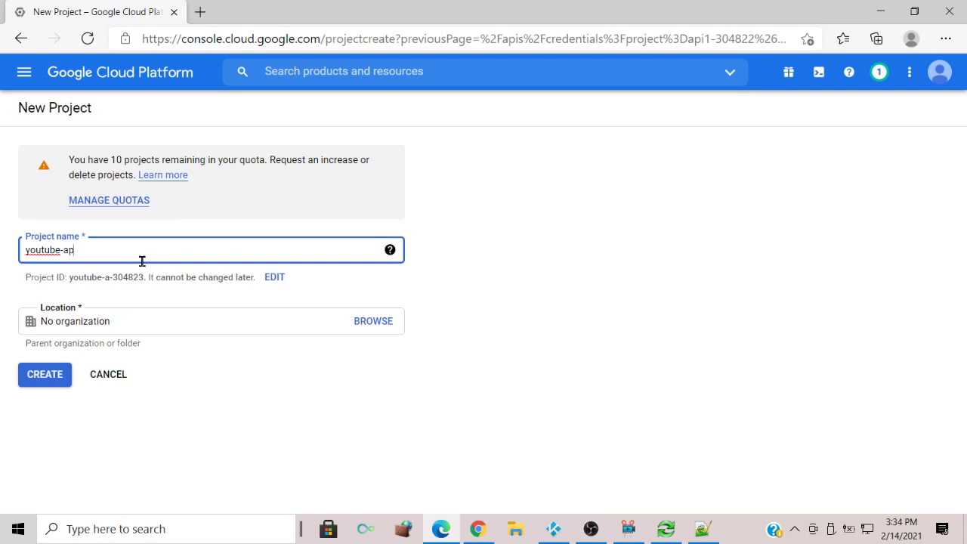
type("i-1")
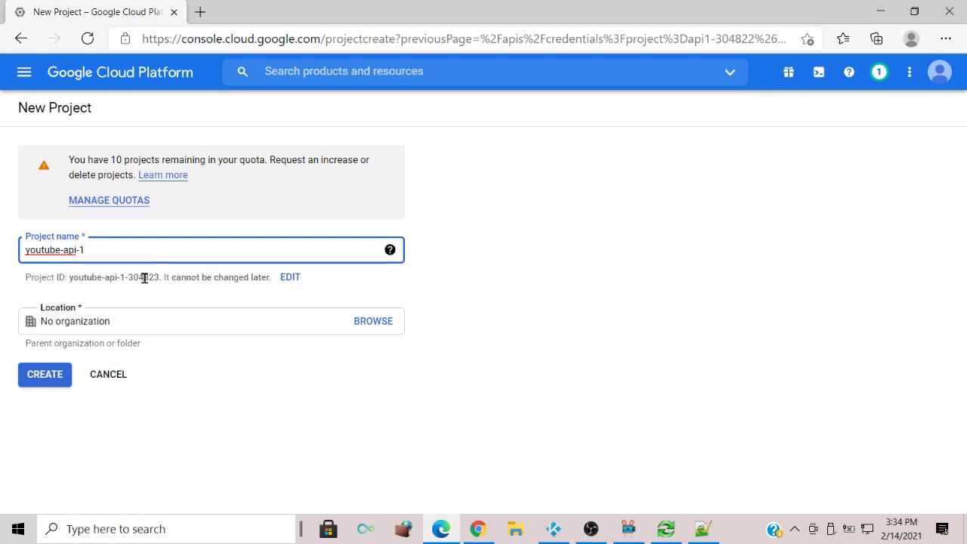
left_click(43, 373)
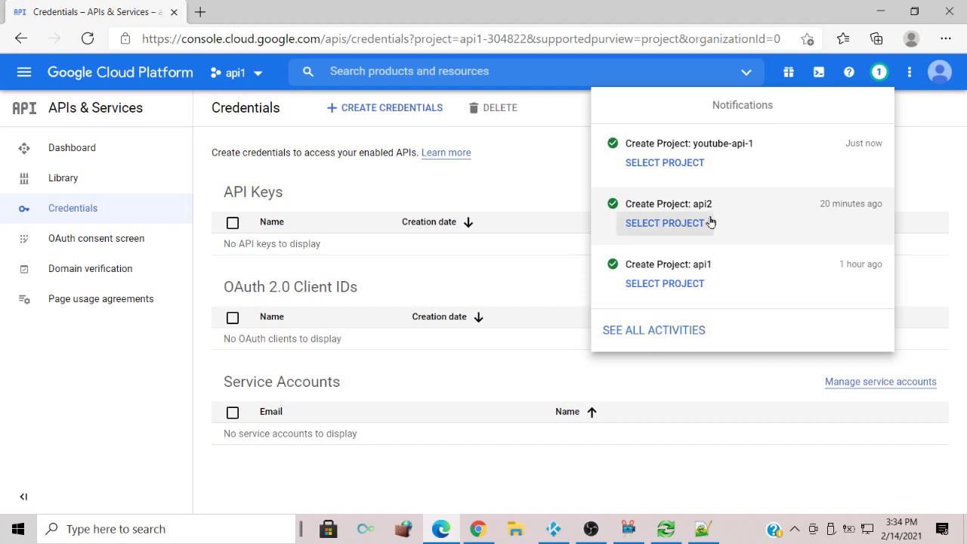
left_click(708, 151)
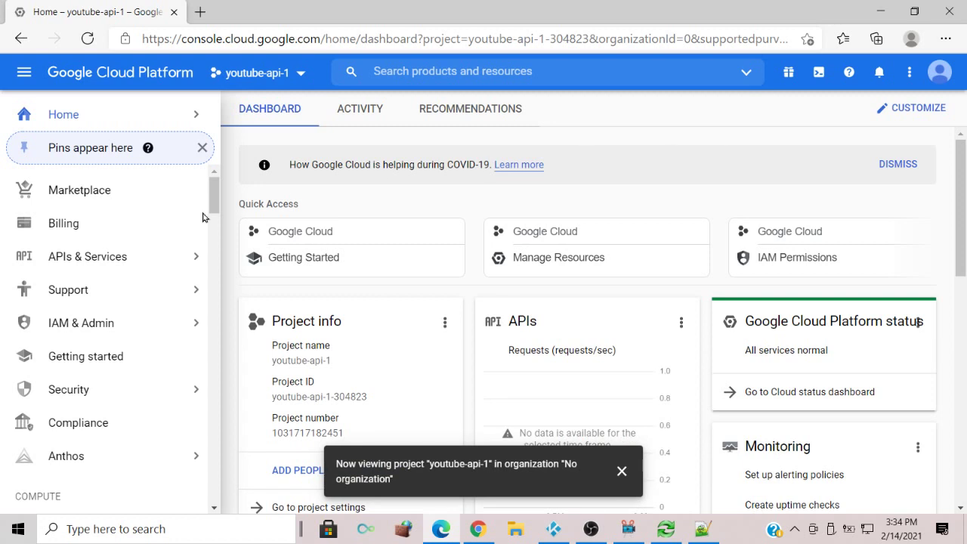
Find YouTube Data API v3 in the API Library and enable it for the project.
mouse_move(81, 259)
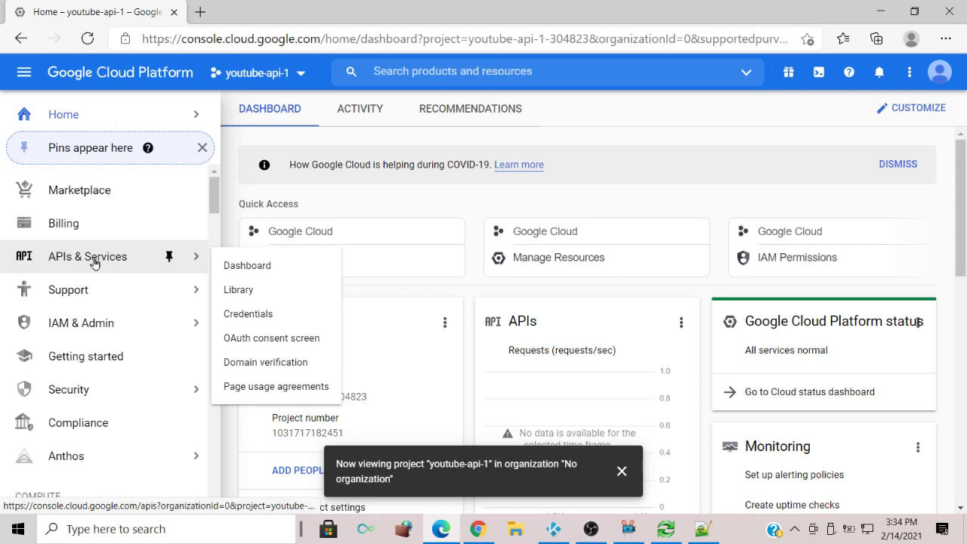
left_click(238, 290)
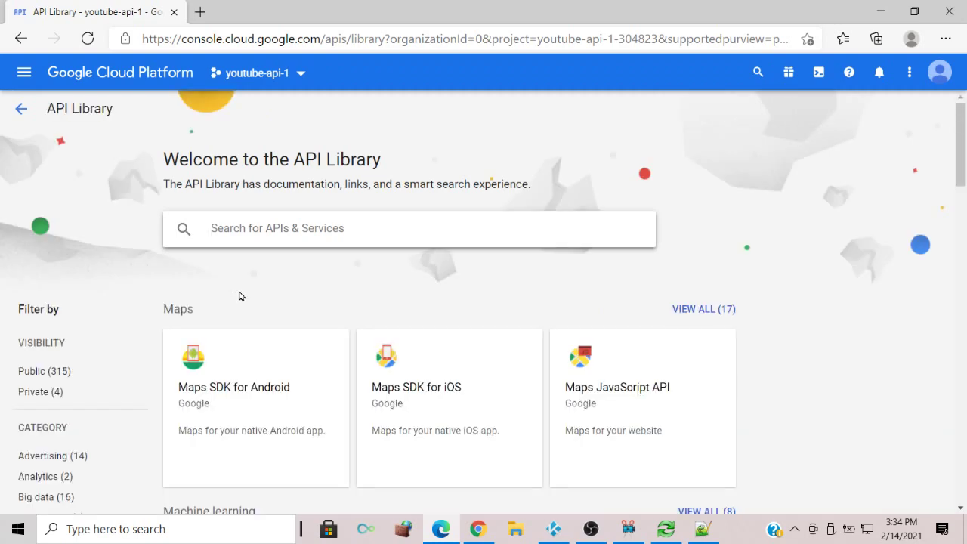
scroll(244, 301, "down", 3)
scroll(244, 301, "down", 6)
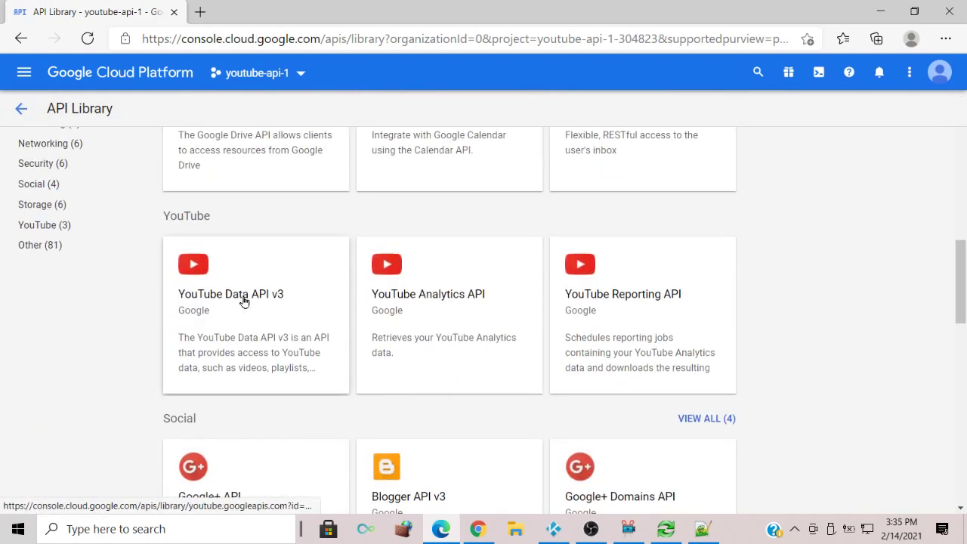
scroll(244, 301, "down", 2)
scroll(244, 287, "up", 1)
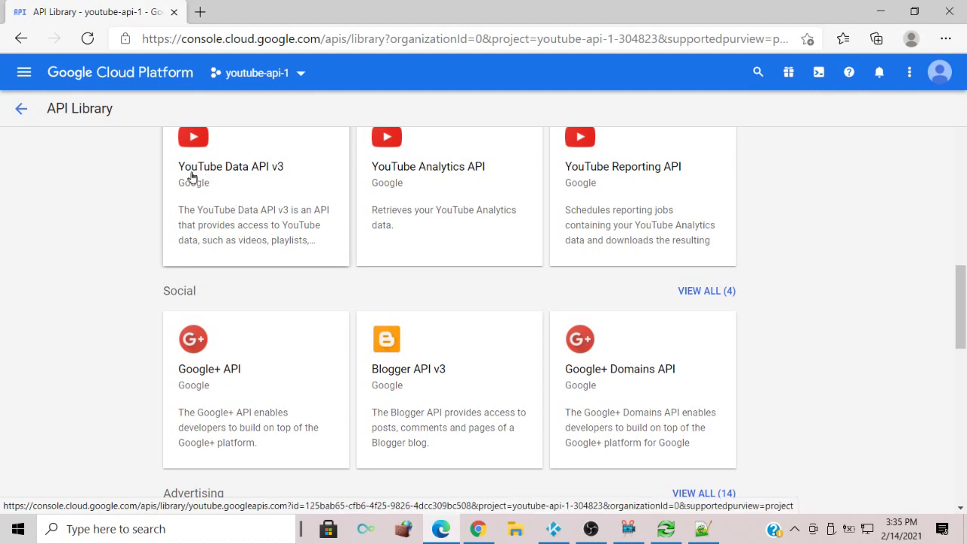
left_click(267, 175)
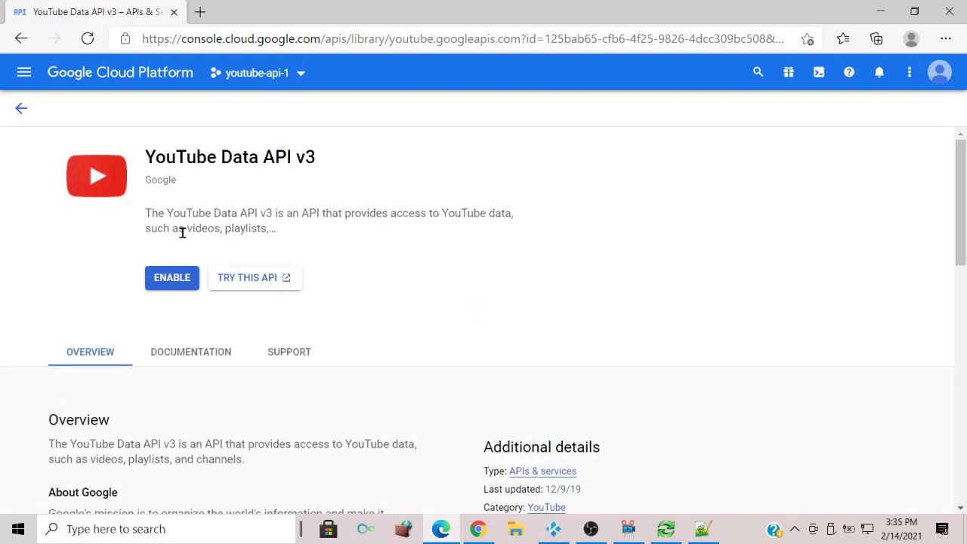
left_click(171, 278)
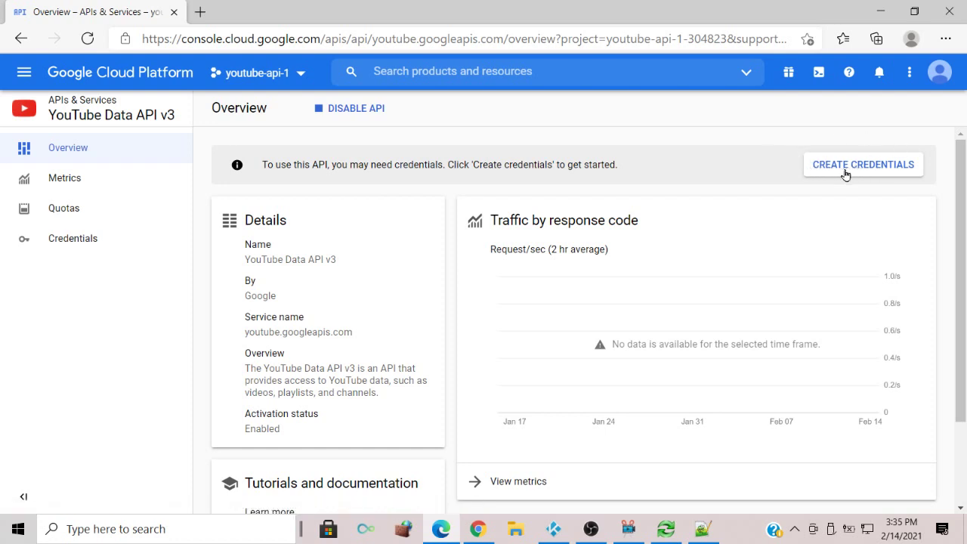
Create an API key for YouTube Data API v3, called from Other UI (e.g. Windows, CLI tool) and accessing public data.
left_click(879, 168)
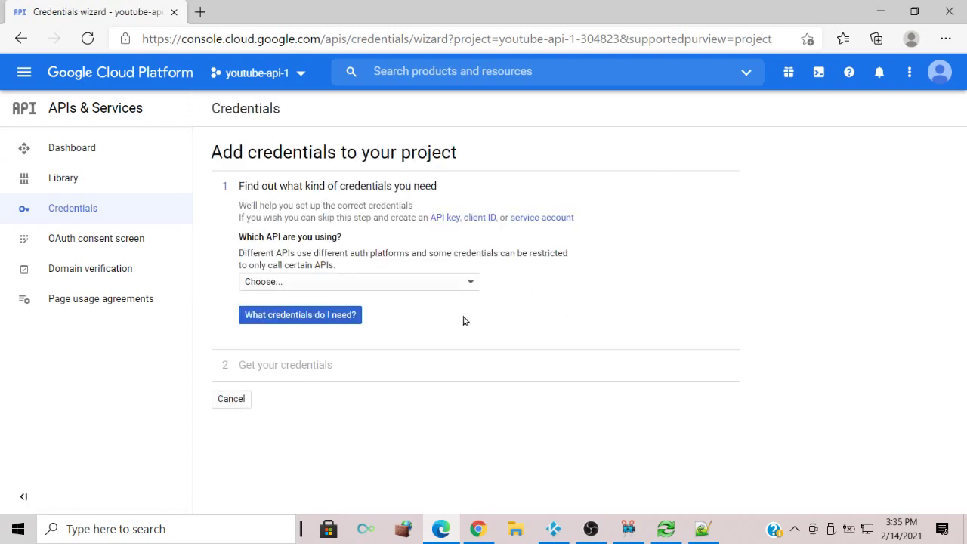
left_click(471, 284)
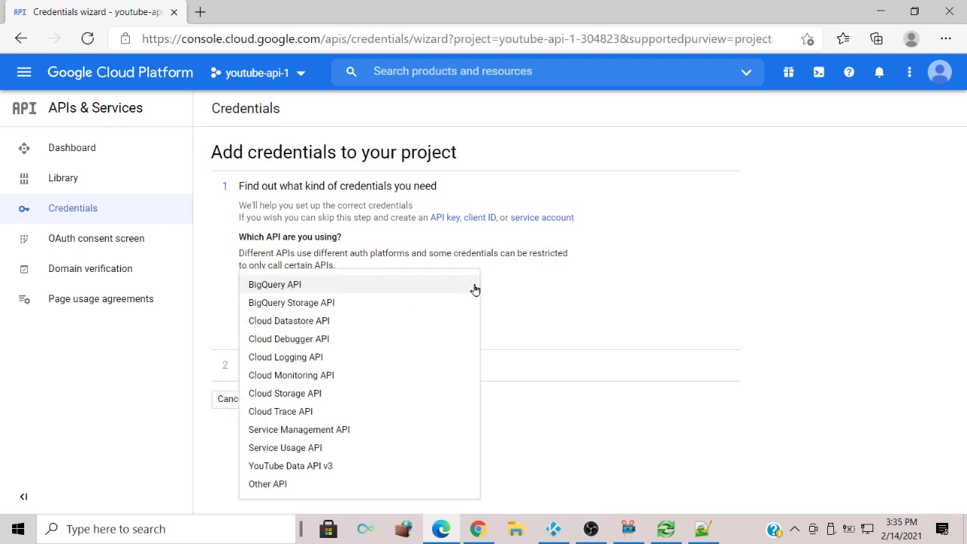
left_click(329, 466)
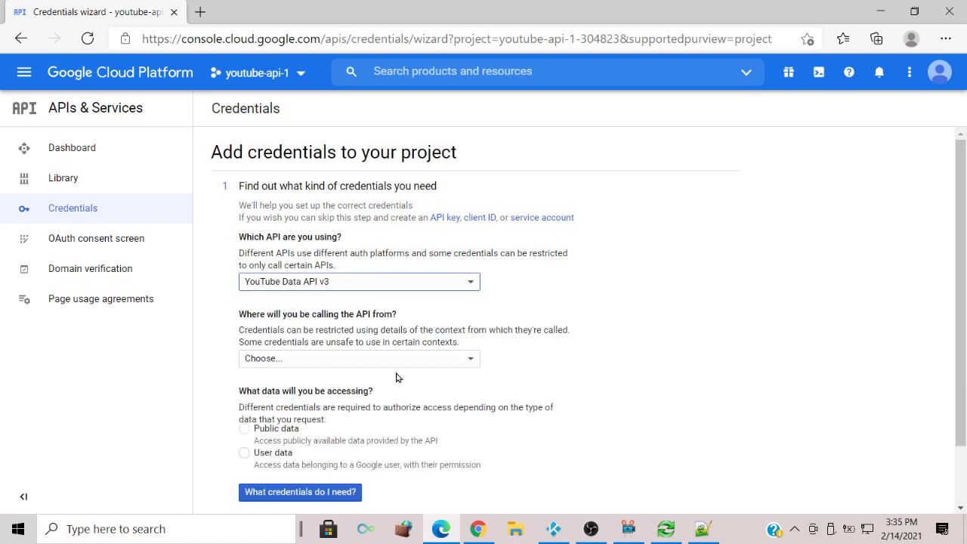
scroll(401, 362, "down", 1)
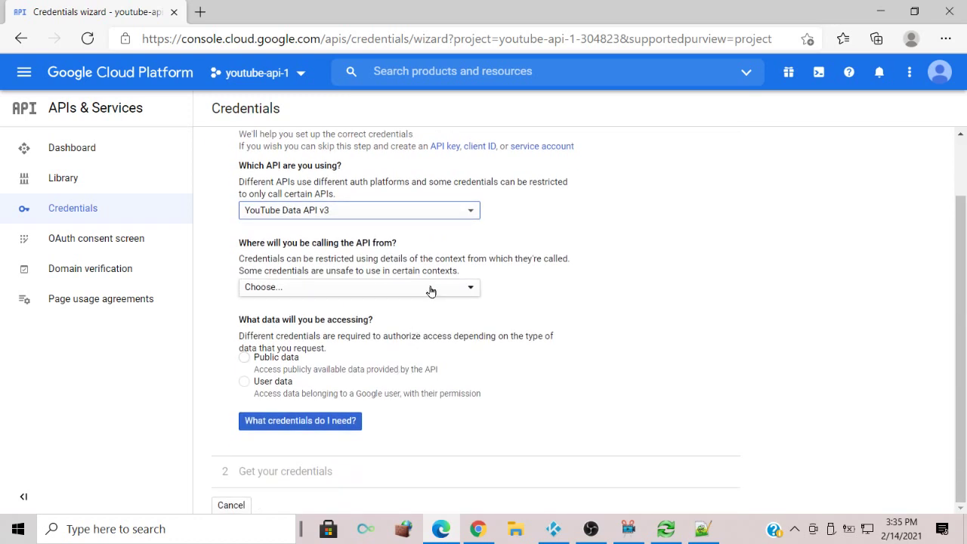
left_click(469, 288)
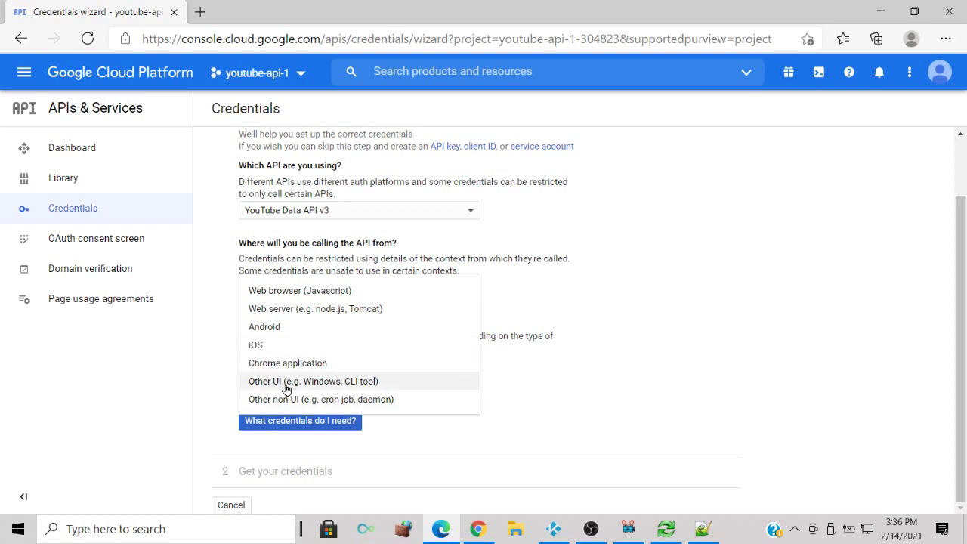
left_click(356, 385)
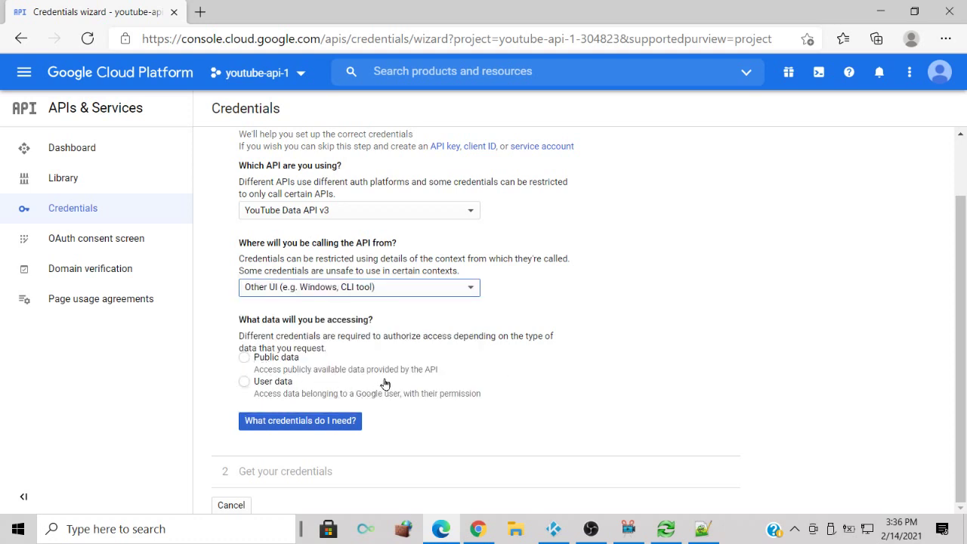
left_click(245, 359)
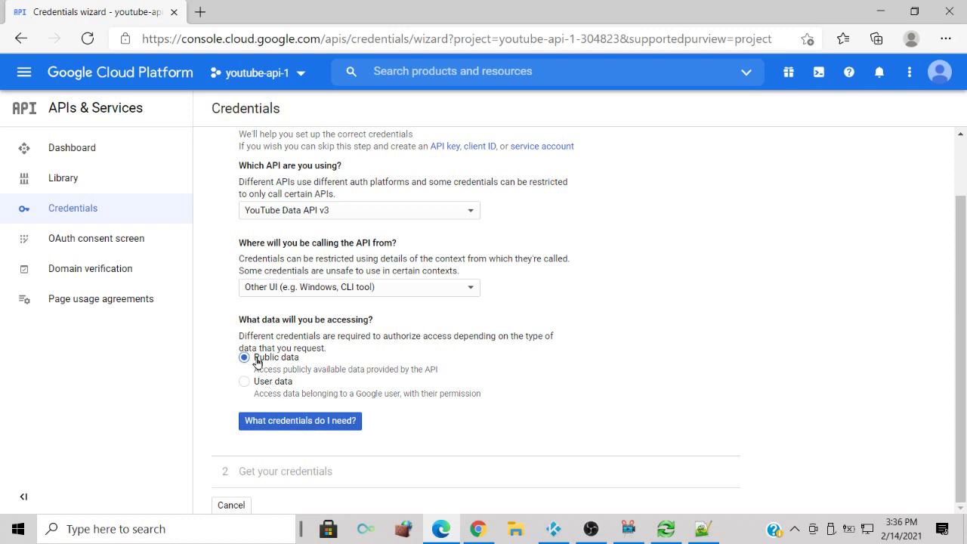
left_click(278, 428)
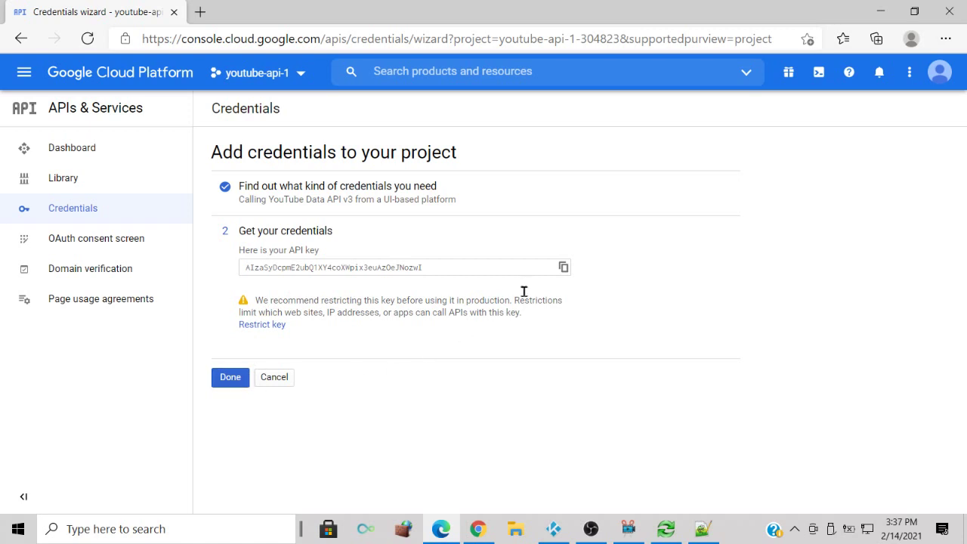
left_click(229, 382)
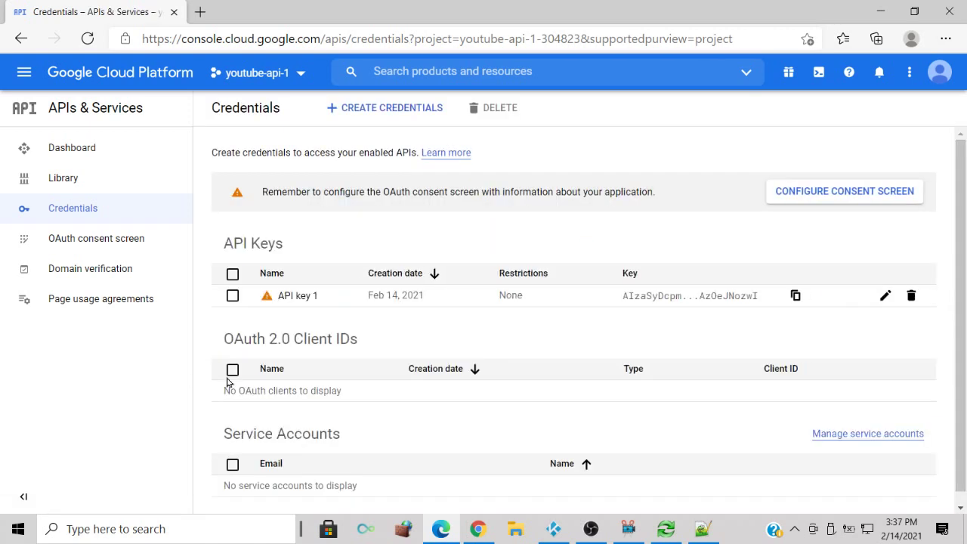
Start configuring the project's OAuth consent screen with the External user type.
scroll(226, 381, "down", 1)
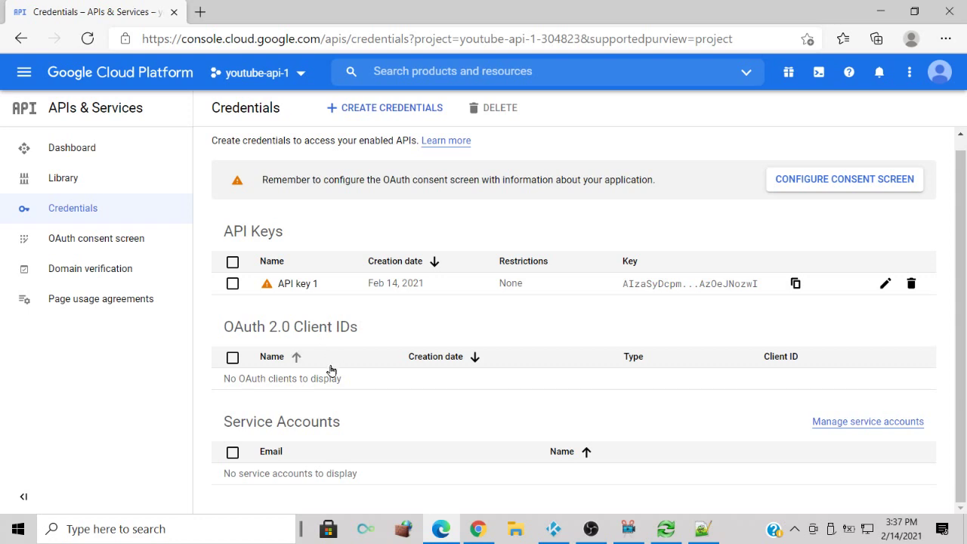
left_click(851, 188)
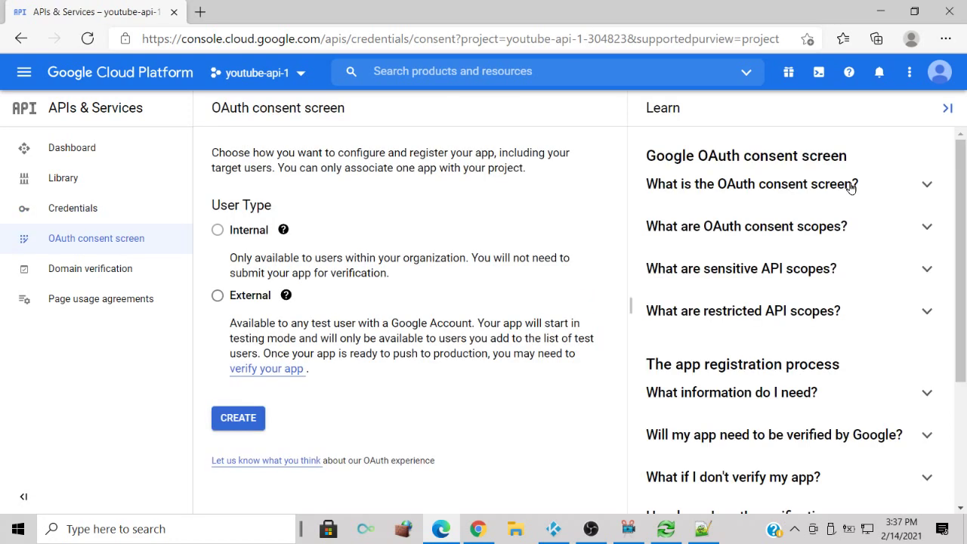
left_click(218, 297)
left_click(236, 418)
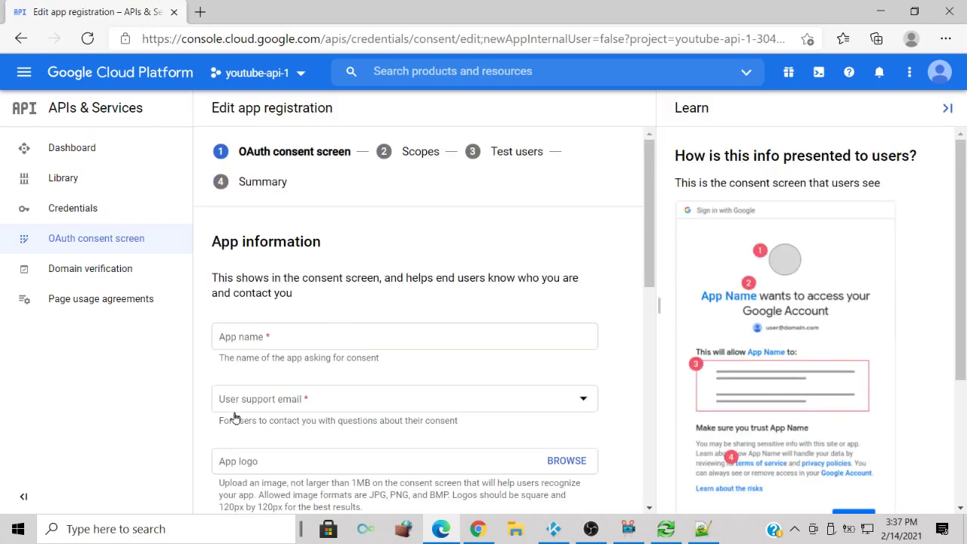
Enter youtube-api-1 as the app name in the OAuth consent screen's app information.
scroll(257, 370, "down", 2)
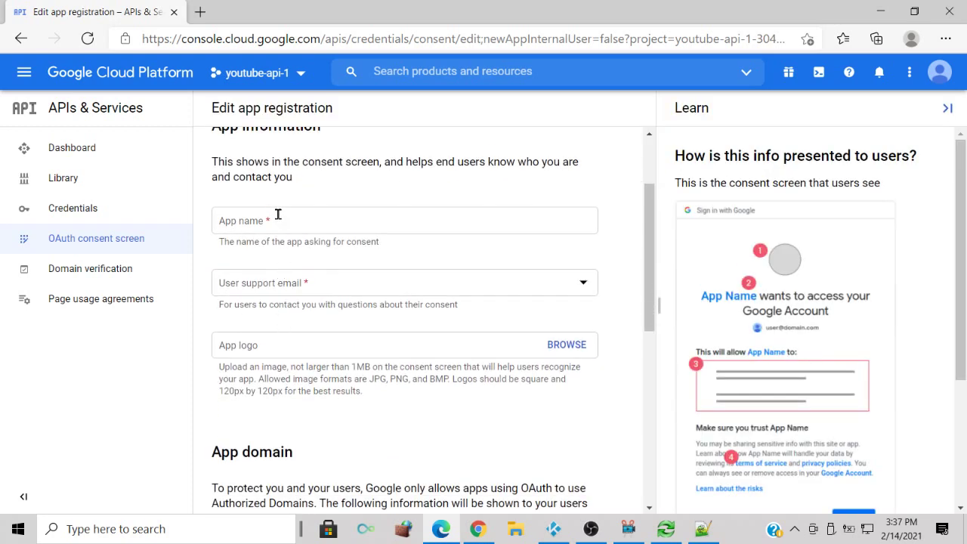
left_click(278, 215)
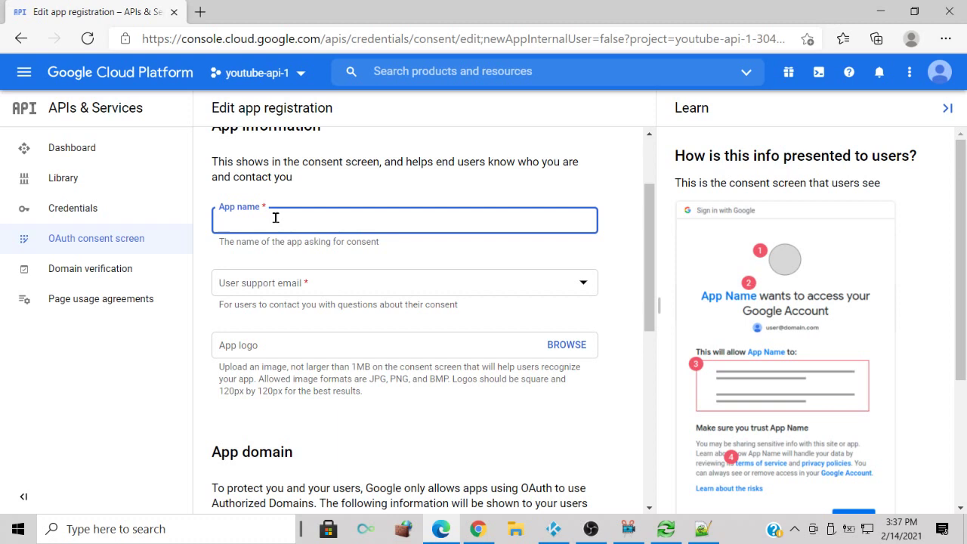
type("youtube-ap")
scroll(297, 344, "down", 2)
scroll(297, 349, "down", 3)
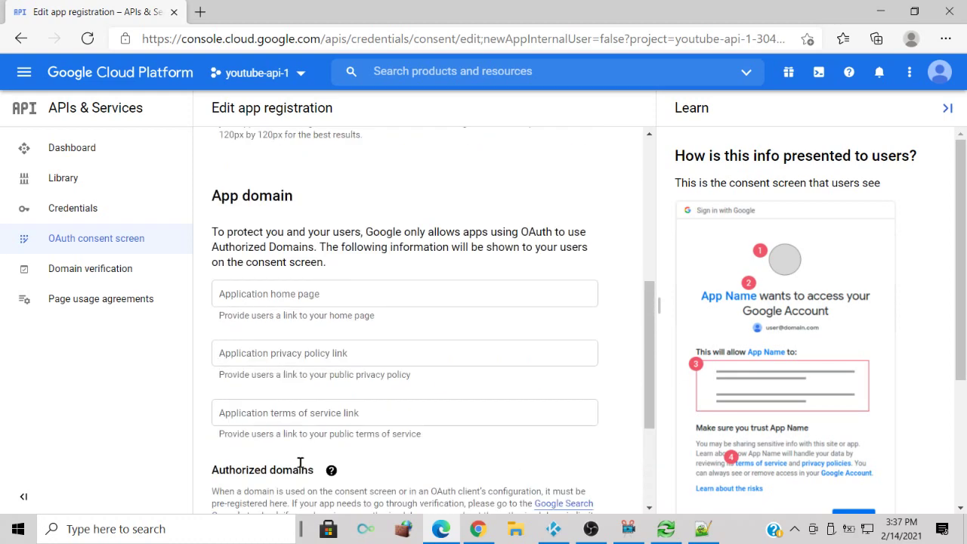
scroll(300, 462, "up", 5)
scroll(300, 463, "down", 1)
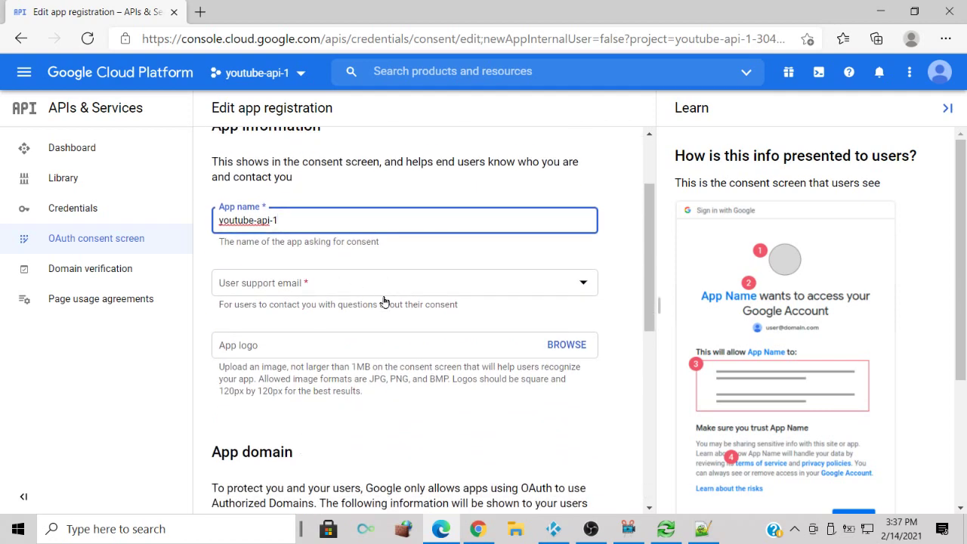
Choose the user support email, enter the developer contact email address, and save the app information.
scroll(383, 314, "down", 4)
scroll(381, 325, "up", 5)
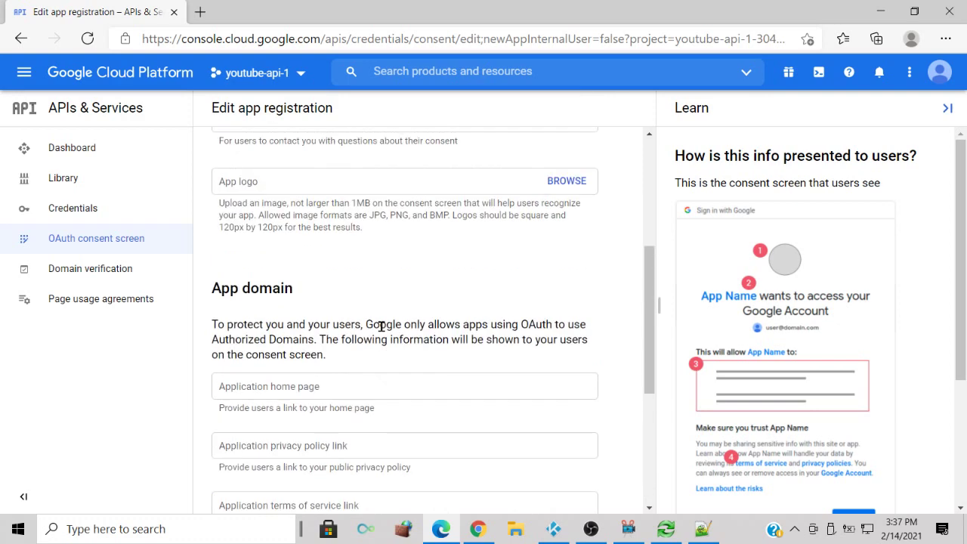
left_click(378, 364)
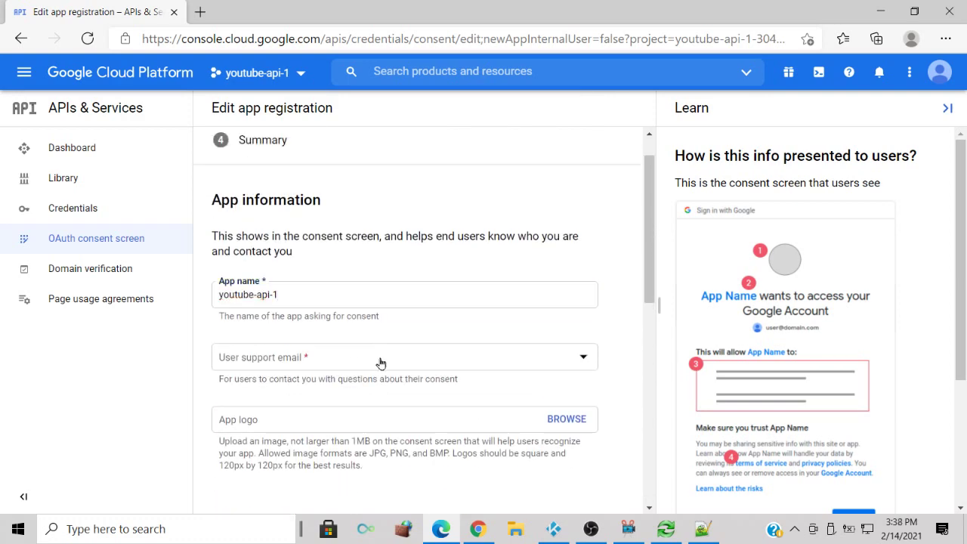
left_click(338, 370)
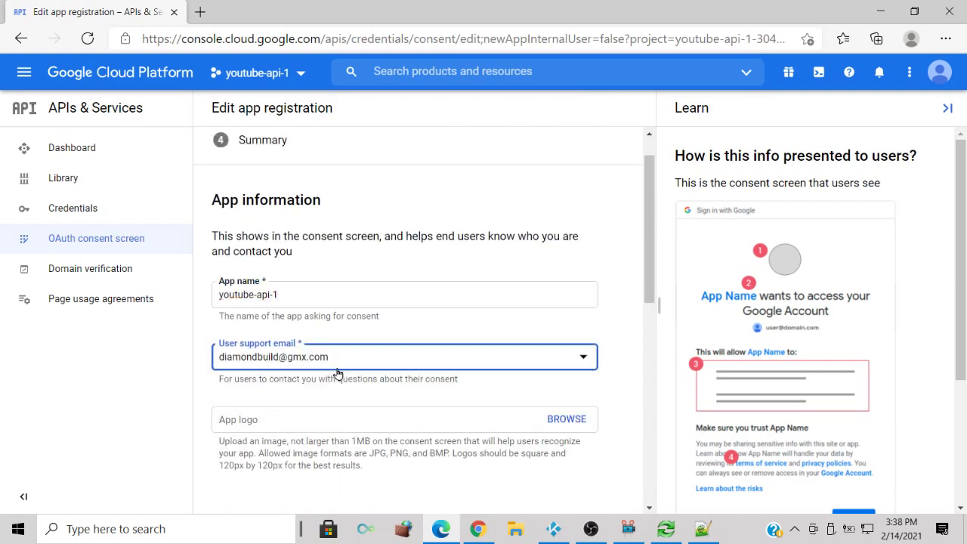
scroll(337, 372, "down", 7)
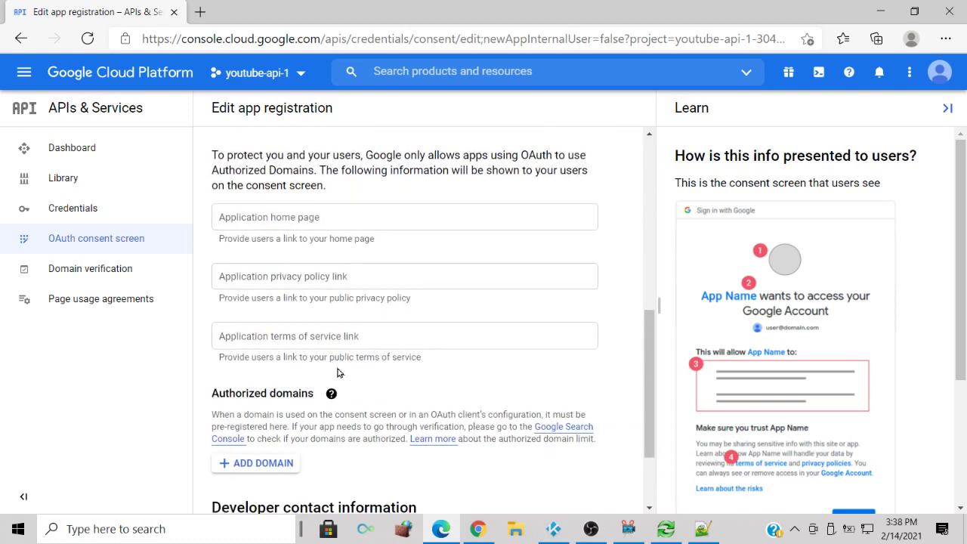
left_click(307, 433)
key("ctrl+v")
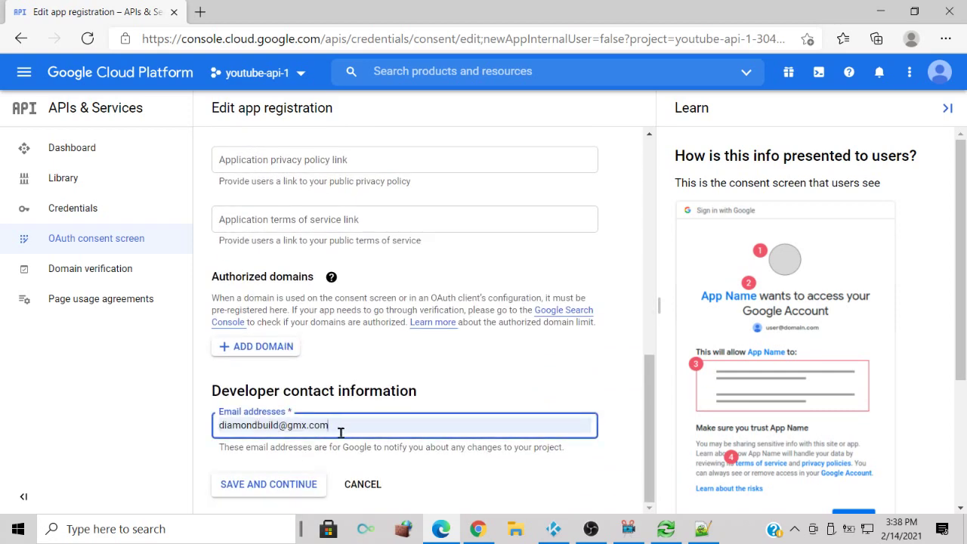
left_click(266, 484)
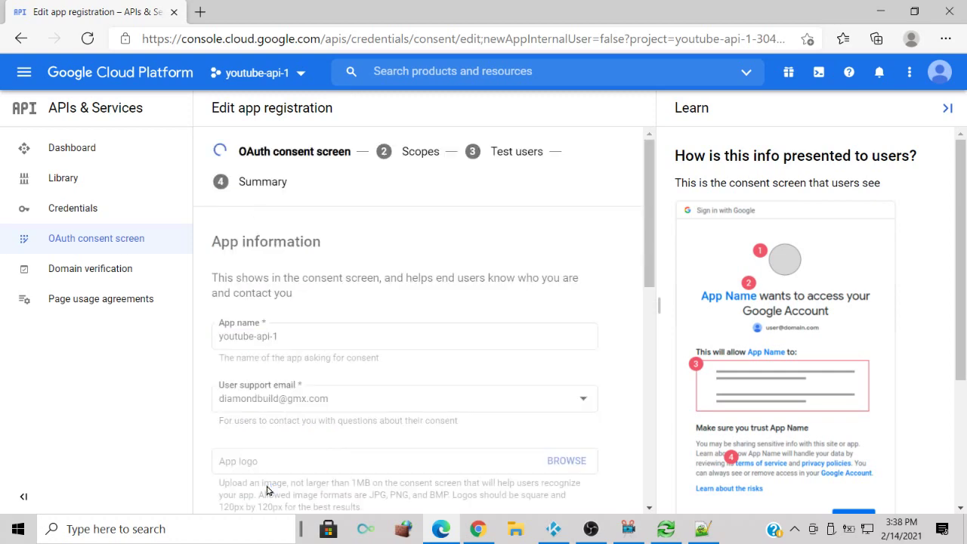
Complete the app registration without adding scopes or test users, and return from the summary to the consent screen dashboard.
scroll(322, 345, "down", 3)
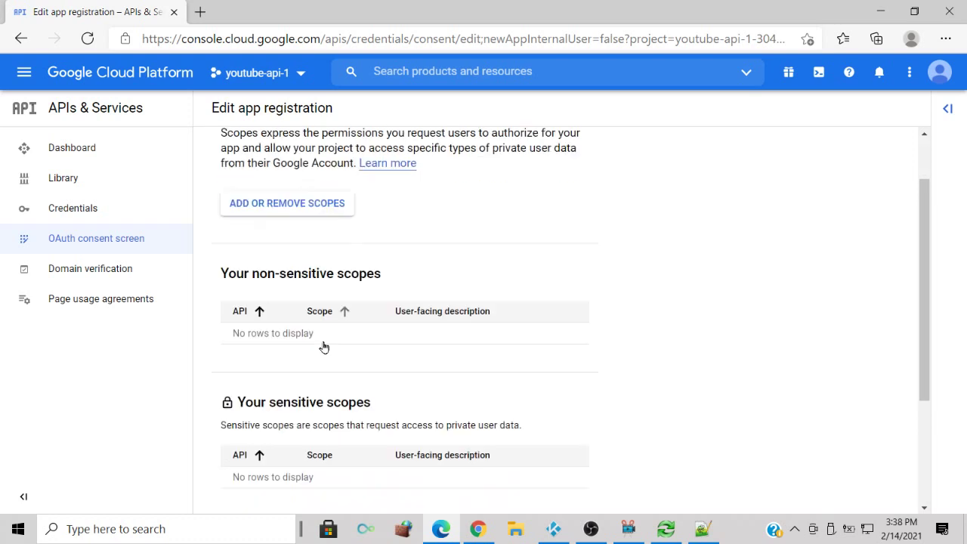
scroll(320, 353, "down", 1)
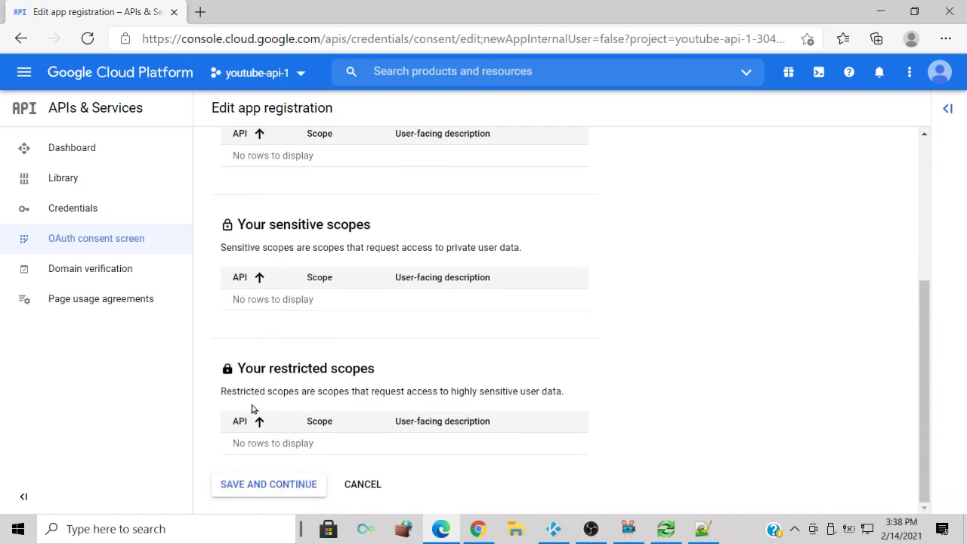
left_click(249, 491)
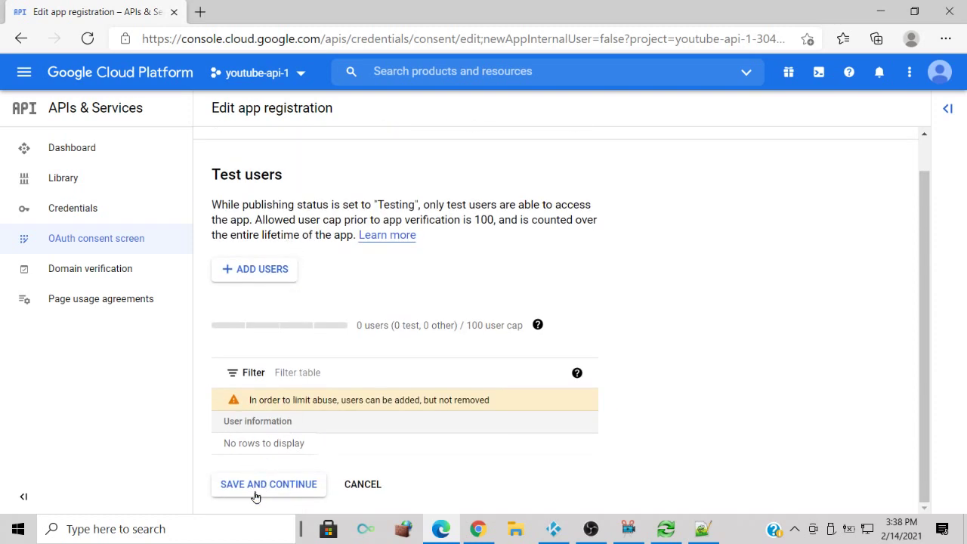
left_click(255, 495)
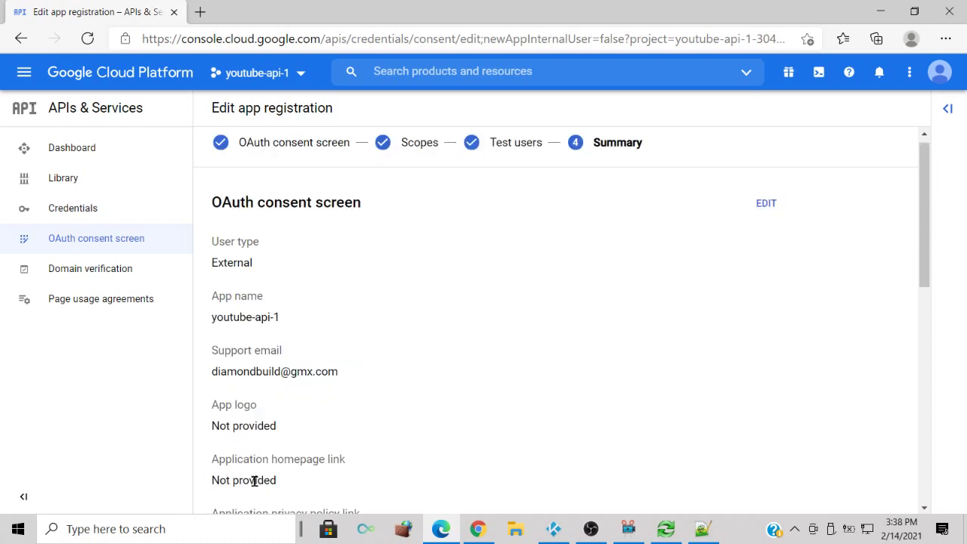
scroll(314, 344, "down", 8)
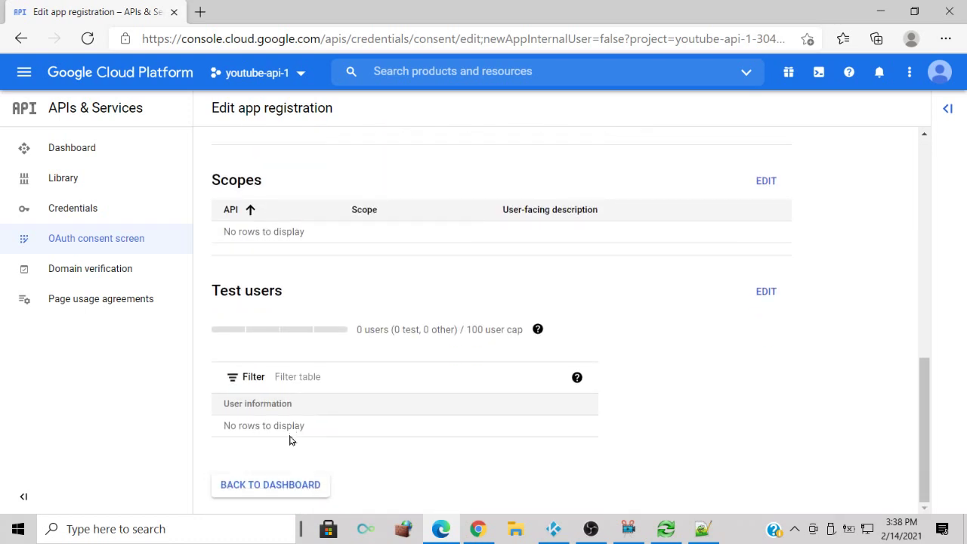
left_click(253, 488)
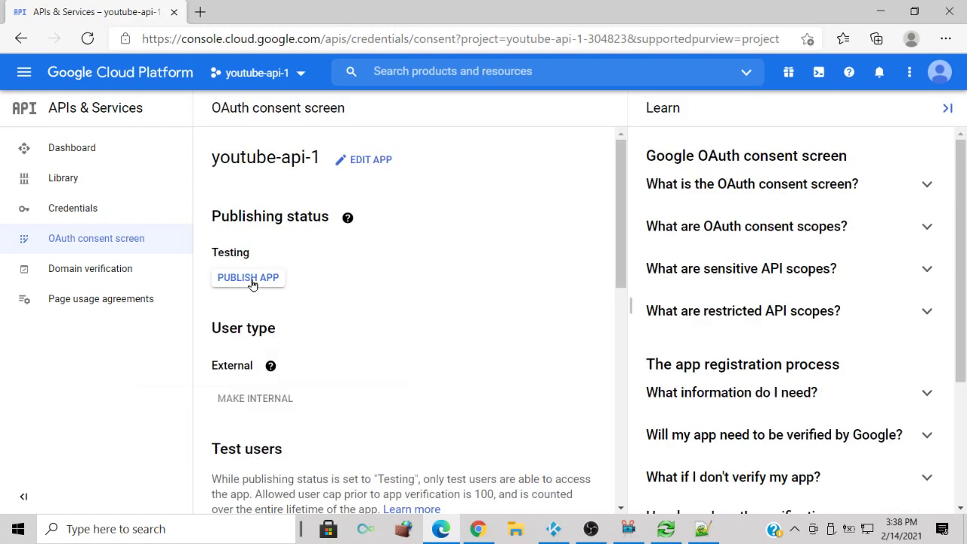
Go to the project's credentials and start creating an OAuth client ID.
scroll(270, 378, "down", 3)
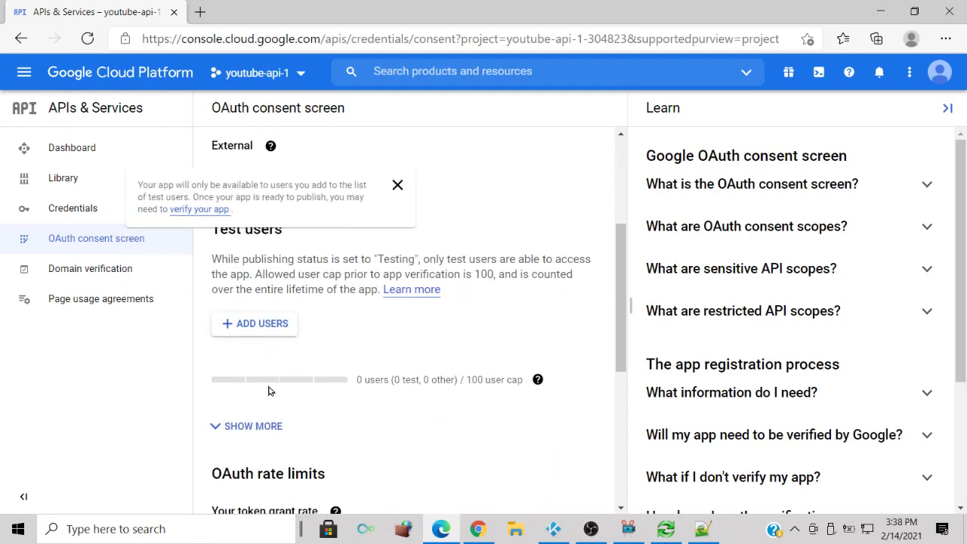
scroll(287, 414, "up", 3)
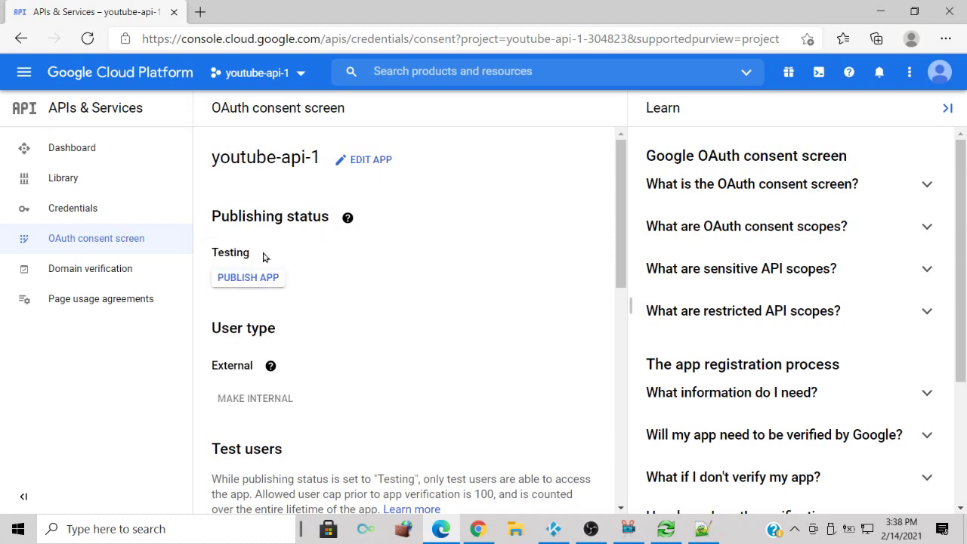
scroll(285, 244, "down", 6)
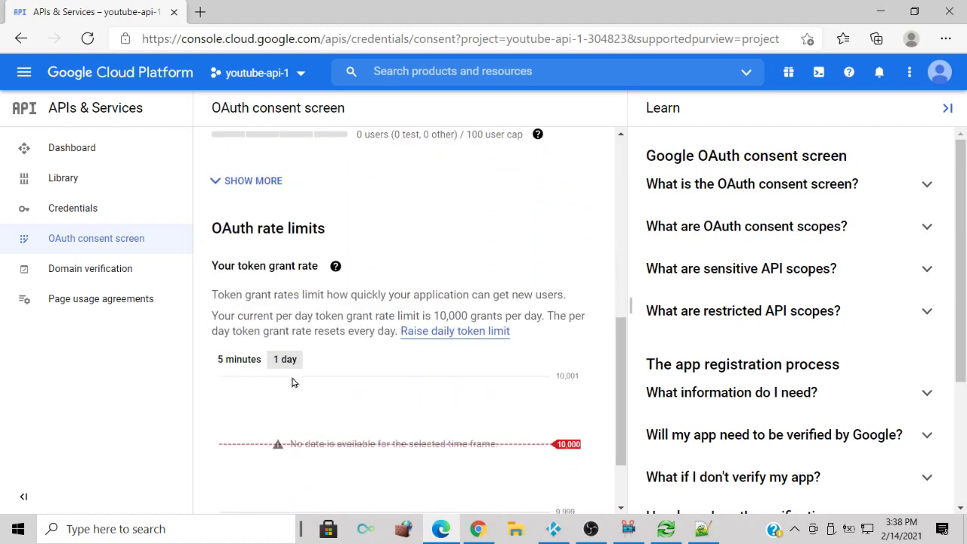
left_click(70, 212)
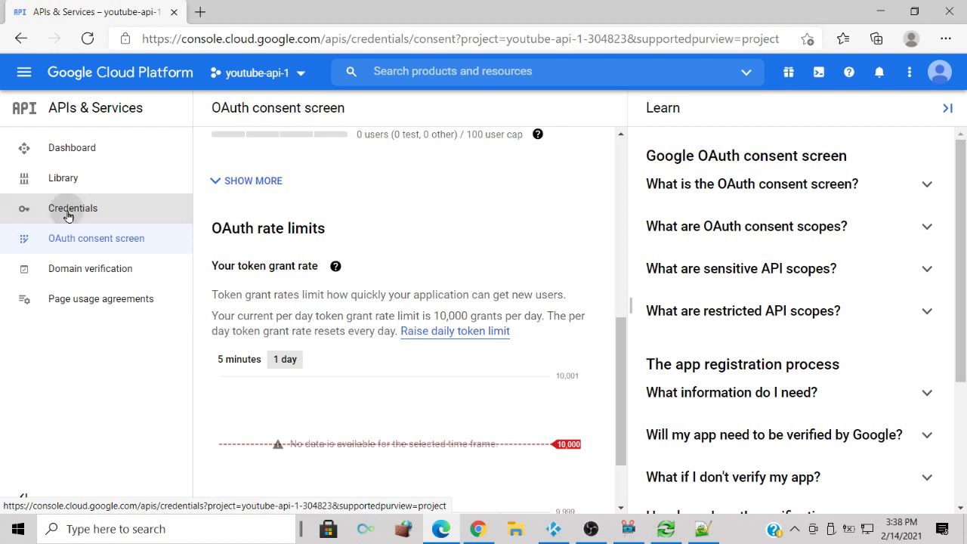
left_click(68, 215)
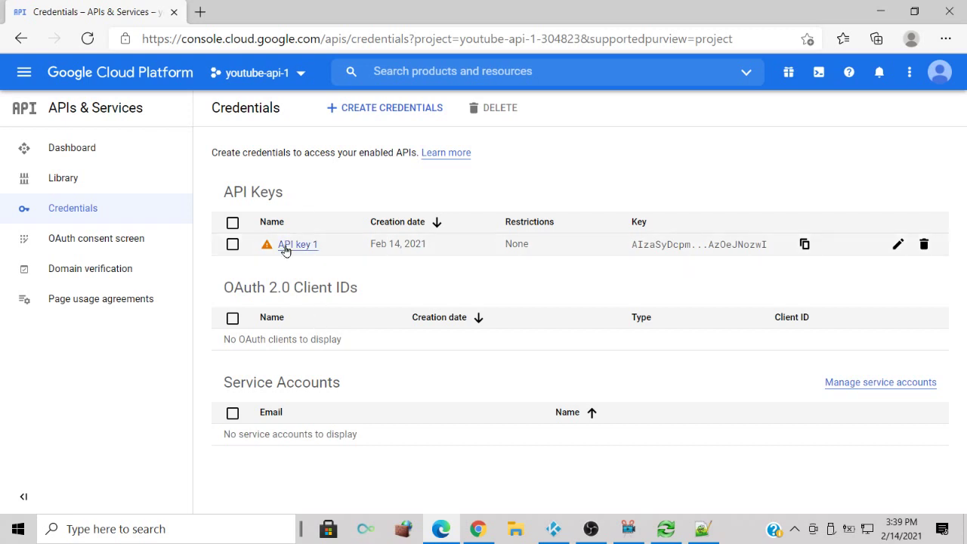
mouse_move(268, 244)
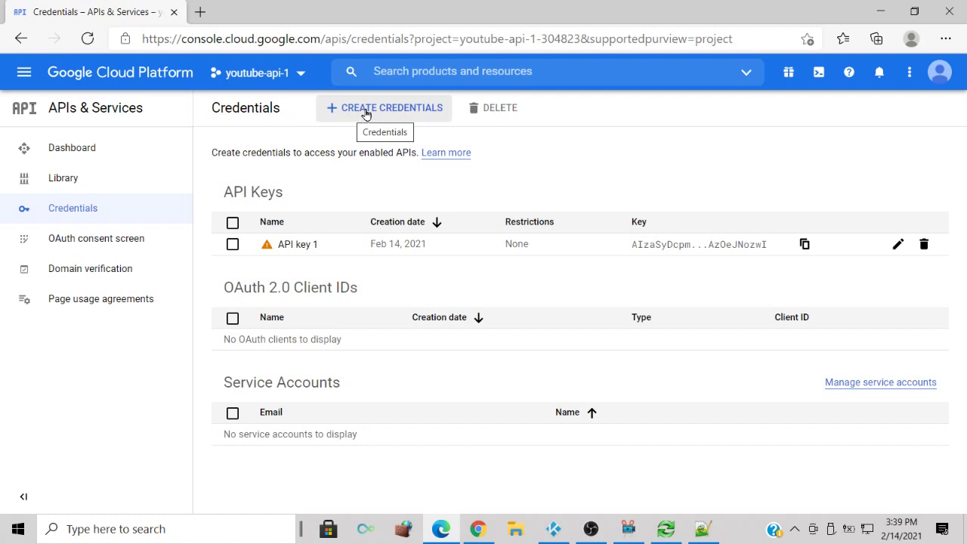
left_click(366, 112)
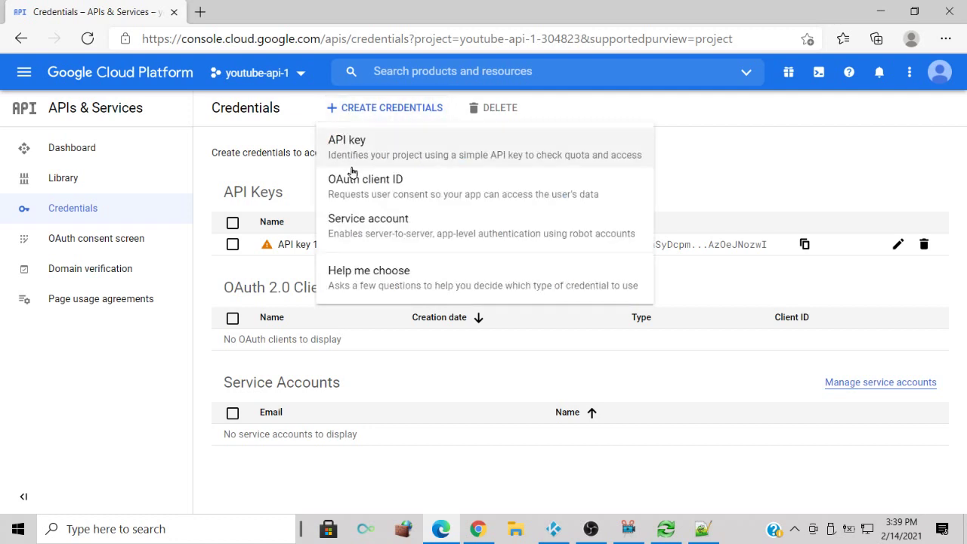
left_click(387, 186)
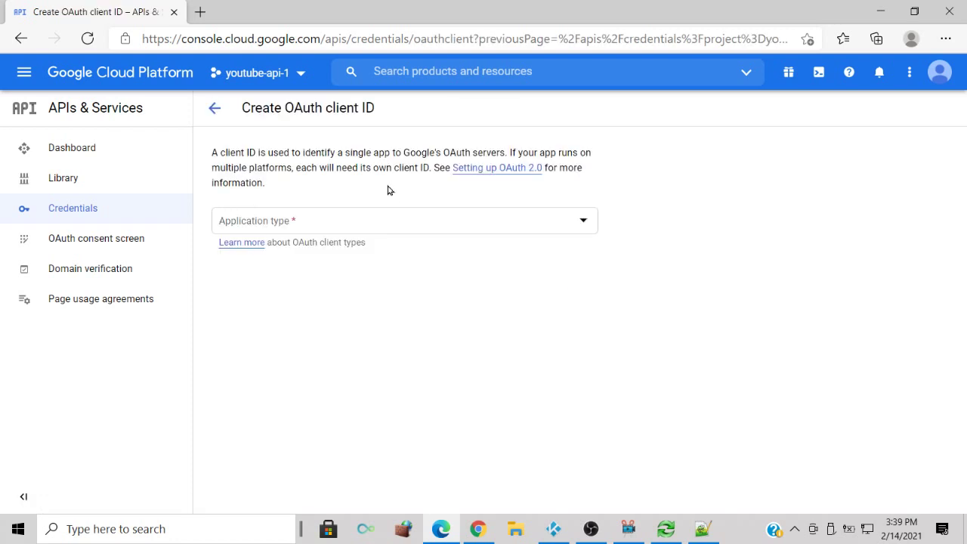
Create a Web application OAuth client named youtube-api-1 without any authorized URIs, and dismiss the client details.
left_click(399, 225)
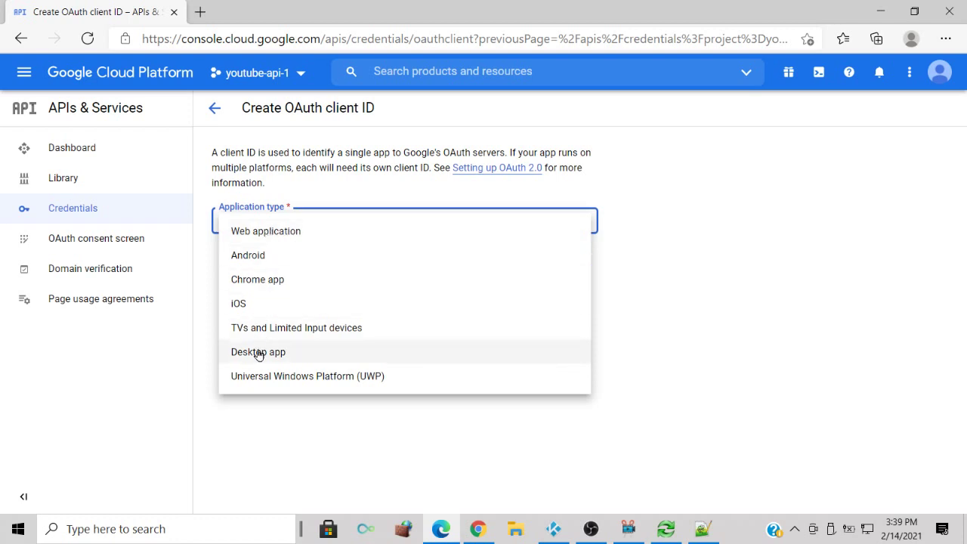
left_click(260, 232)
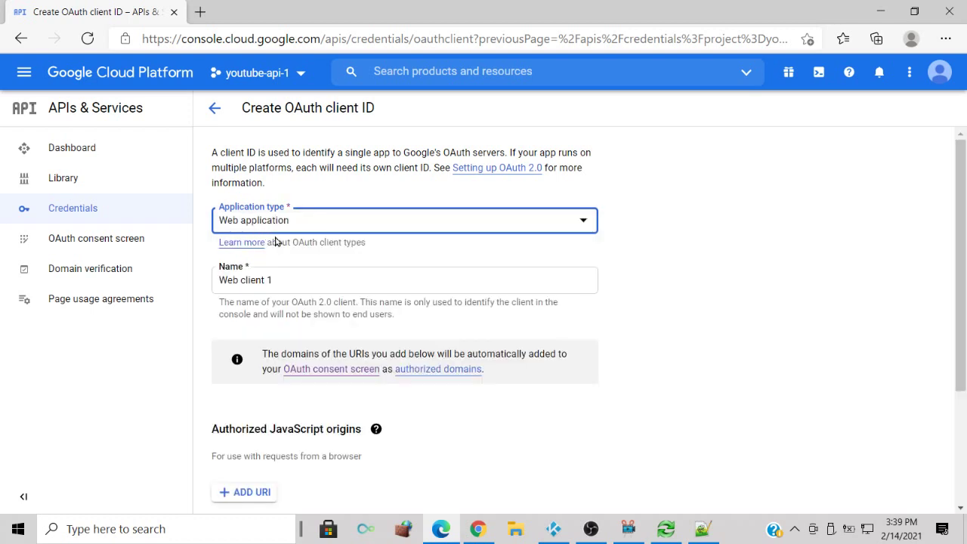
left_click_drag(276, 278, 200, 287)
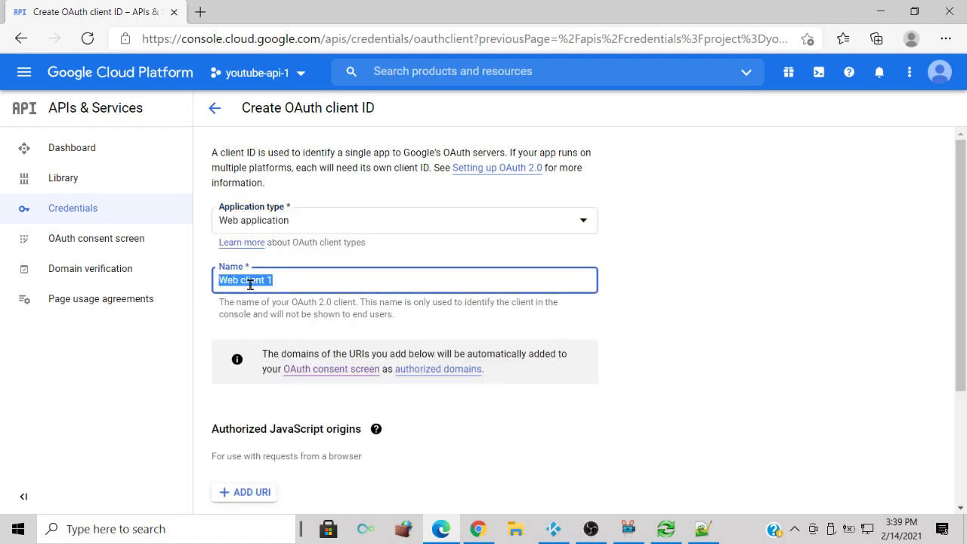
type("youtube-api-1")
scroll(295, 342, "down", 3)
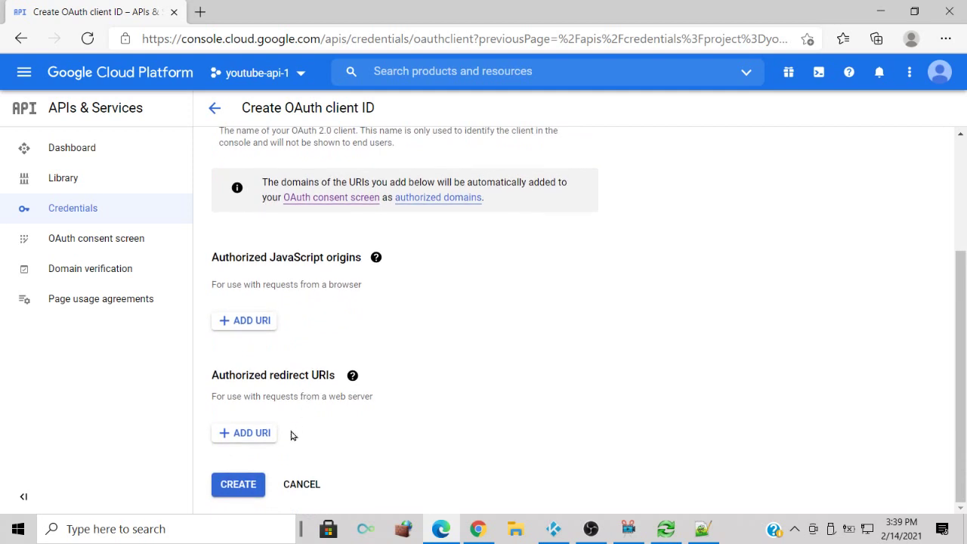
scroll(276, 271, "up", 3)
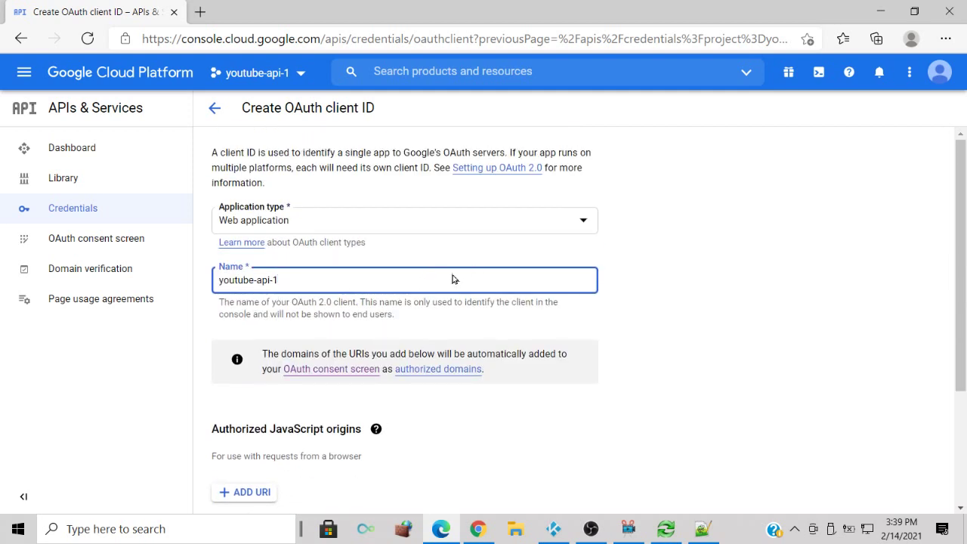
scroll(293, 354, "down", 3)
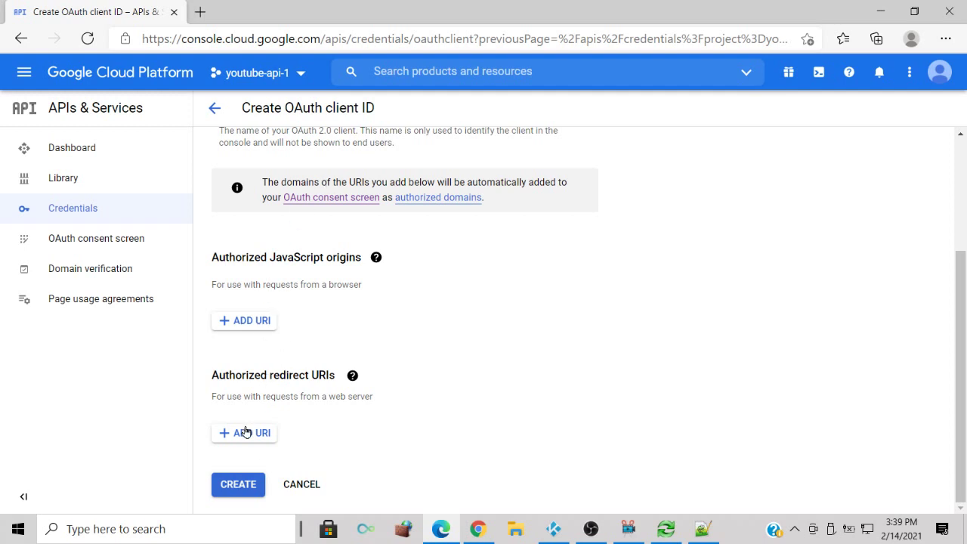
left_click(238, 486)
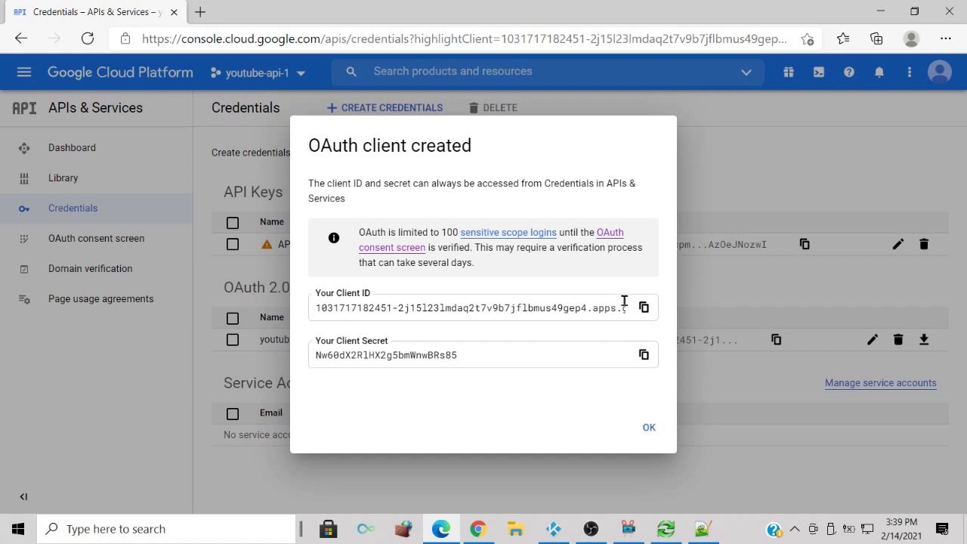
left_click(648, 428)
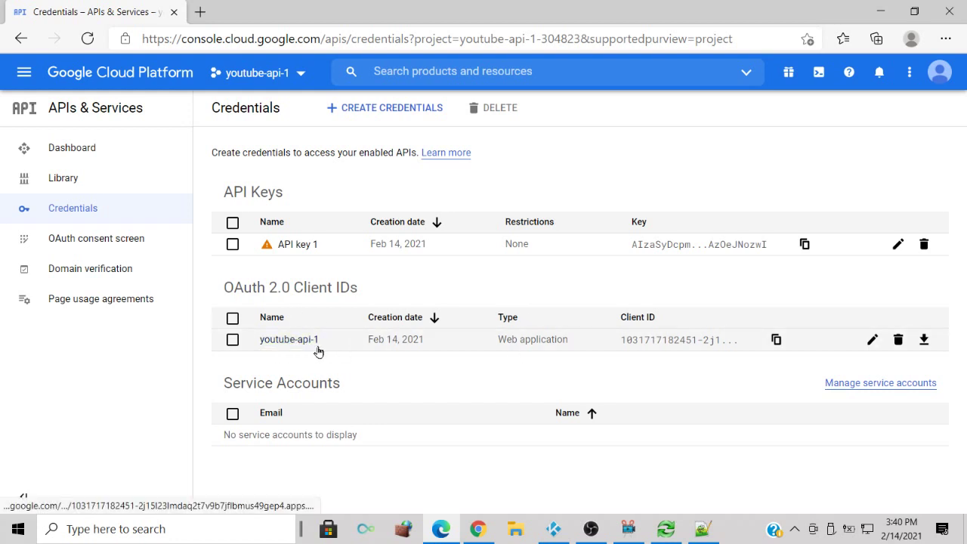
Restrict API key 1 so it can call only YouTube Data API v3, and save the key's settings.
mouse_move(269, 246)
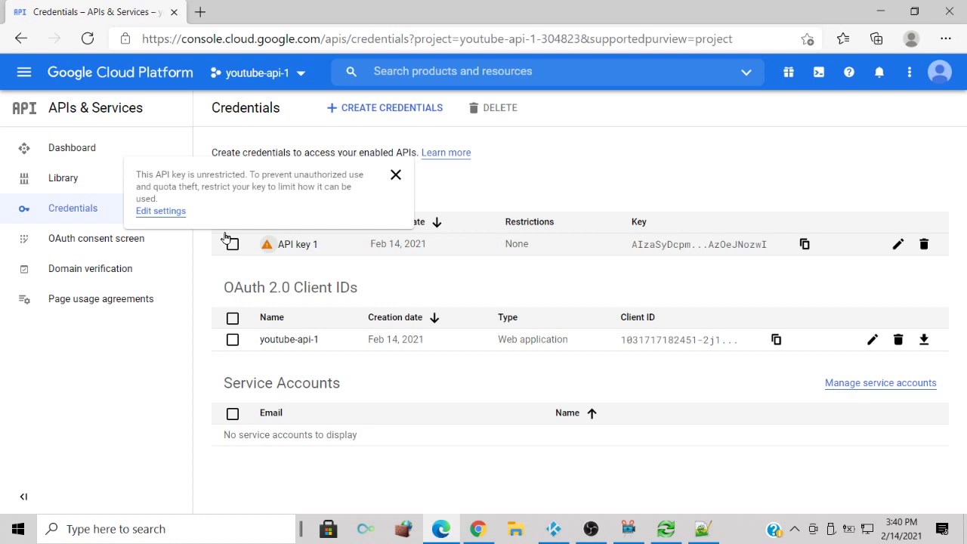
left_click(176, 214)
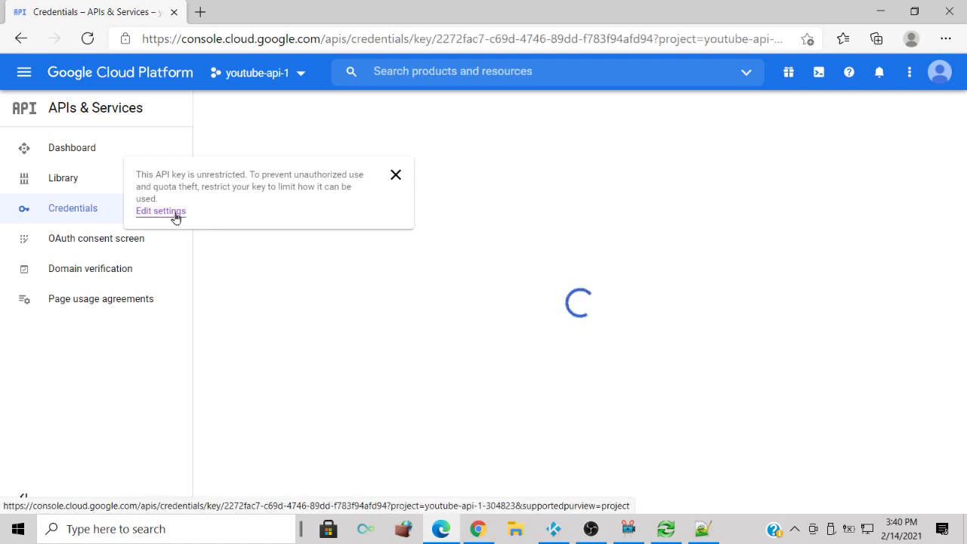
scroll(400, 339, "down", 2)
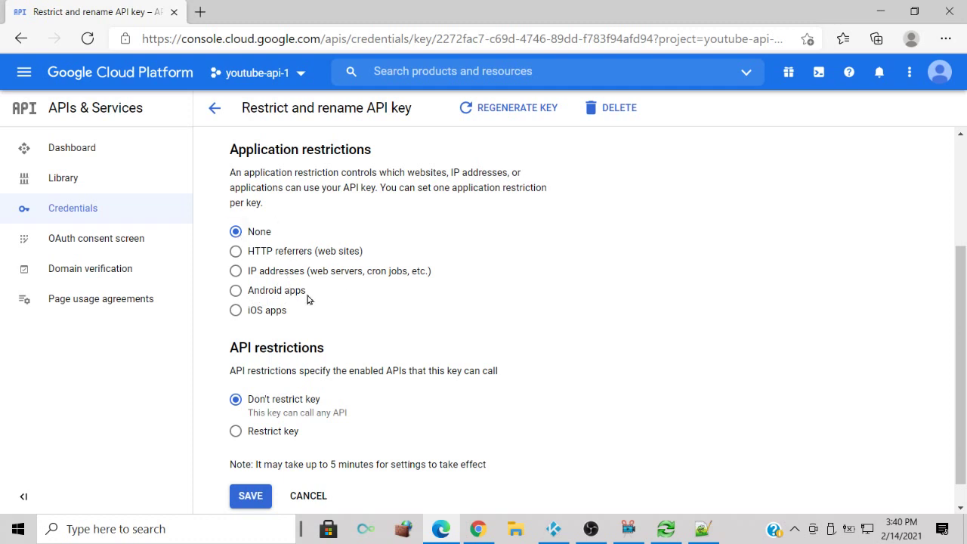
scroll(309, 295, "down", 1)
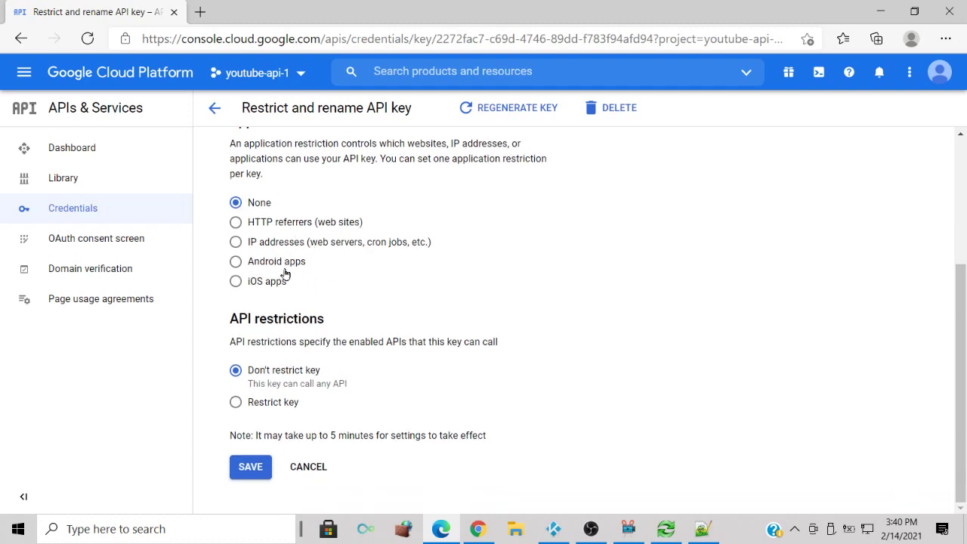
left_click(235, 402)
scroll(294, 400, "down", 1)
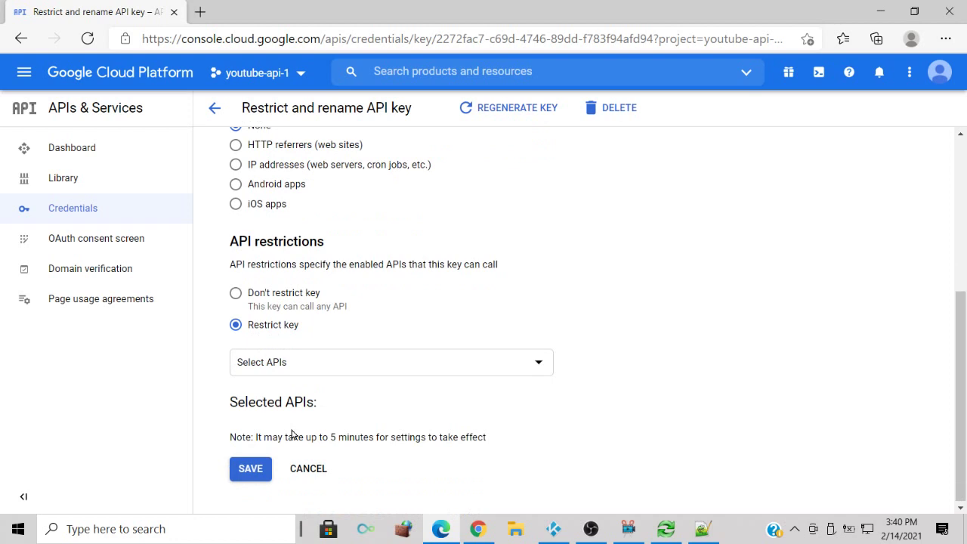
left_click(306, 364)
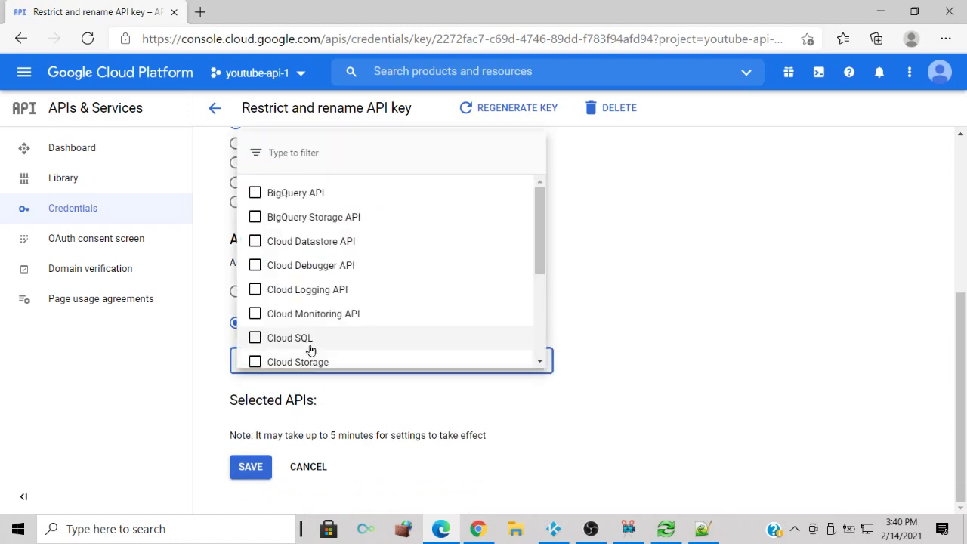
scroll(317, 340, "down", 2)
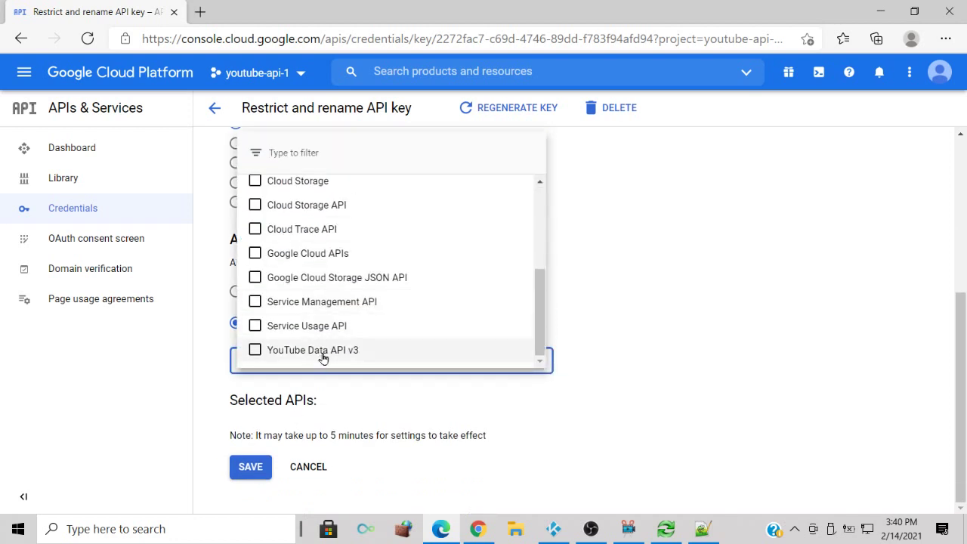
left_click(356, 357)
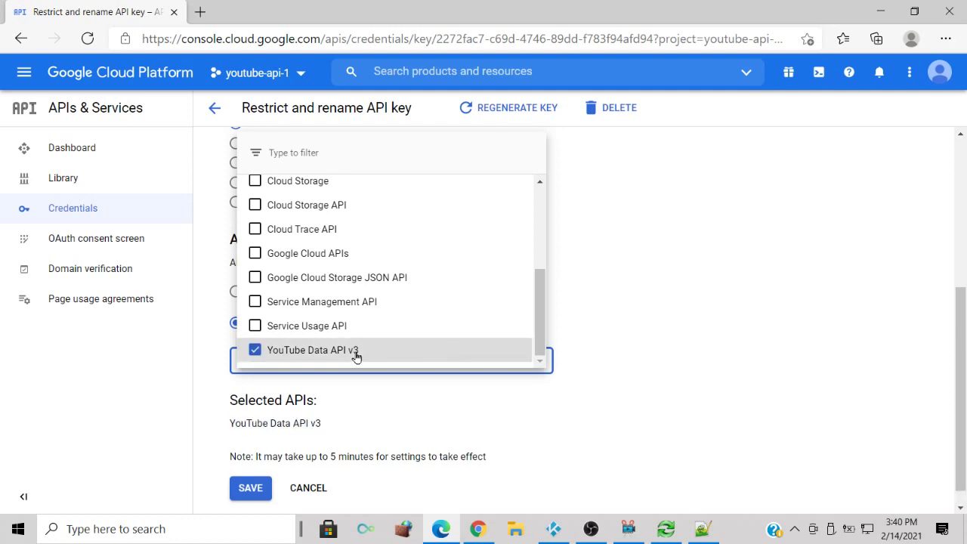
left_click(252, 489)
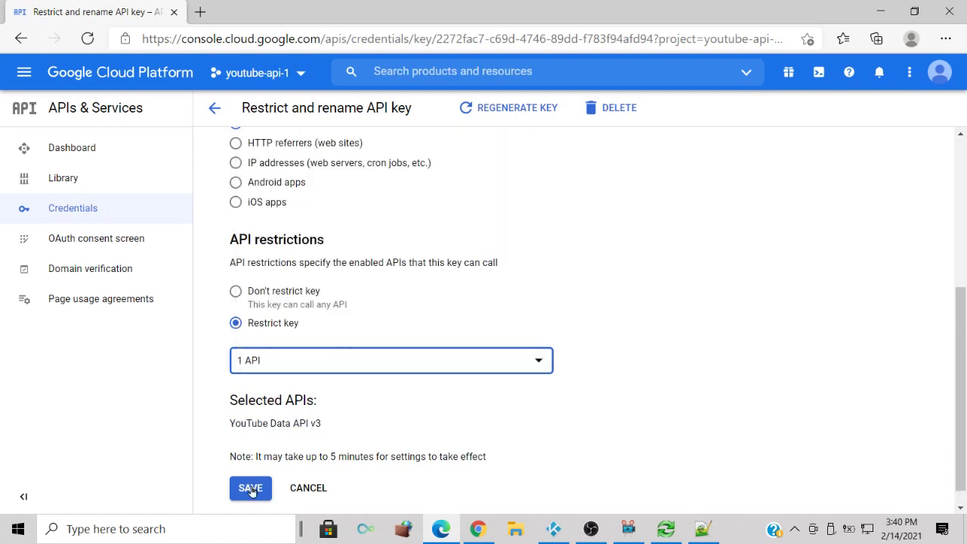
left_click(252, 488)
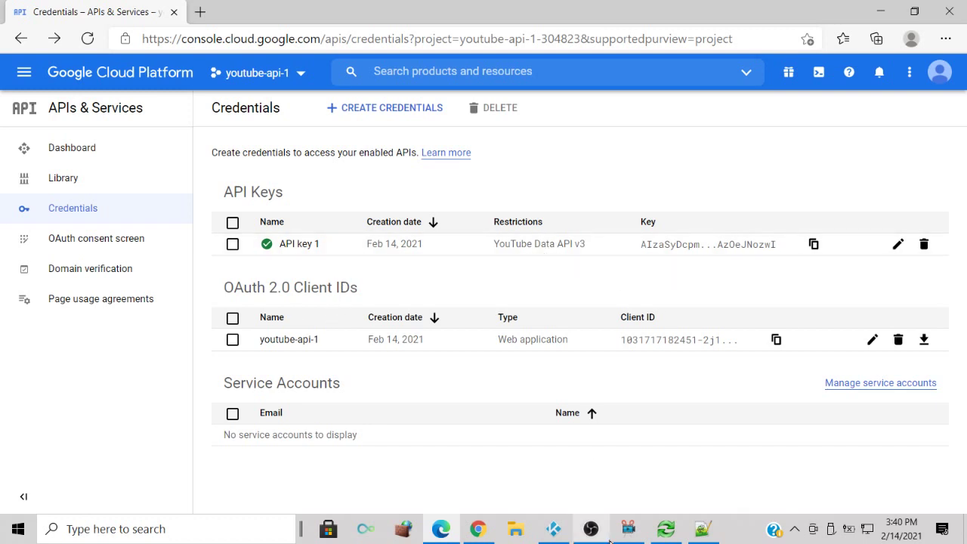
left_click(553, 530)
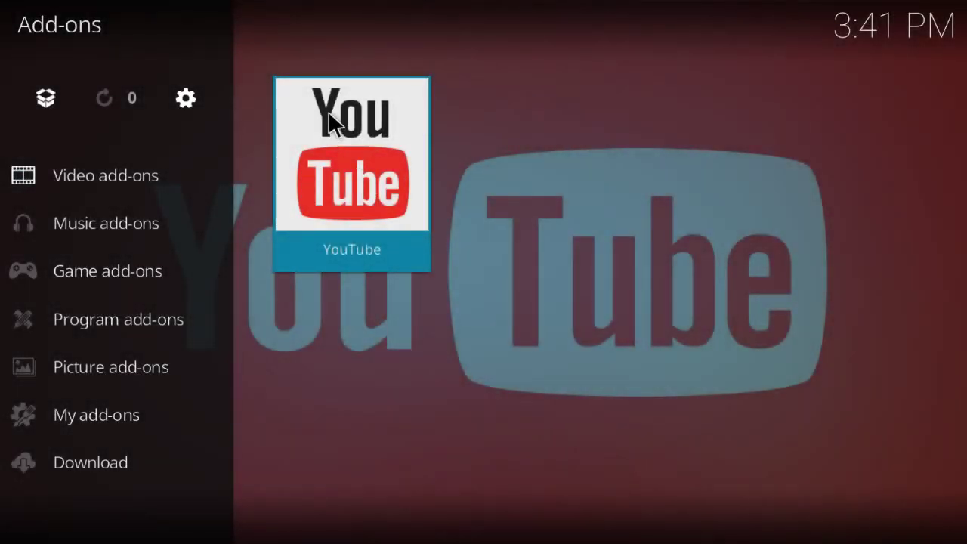
left_click(328, 111)
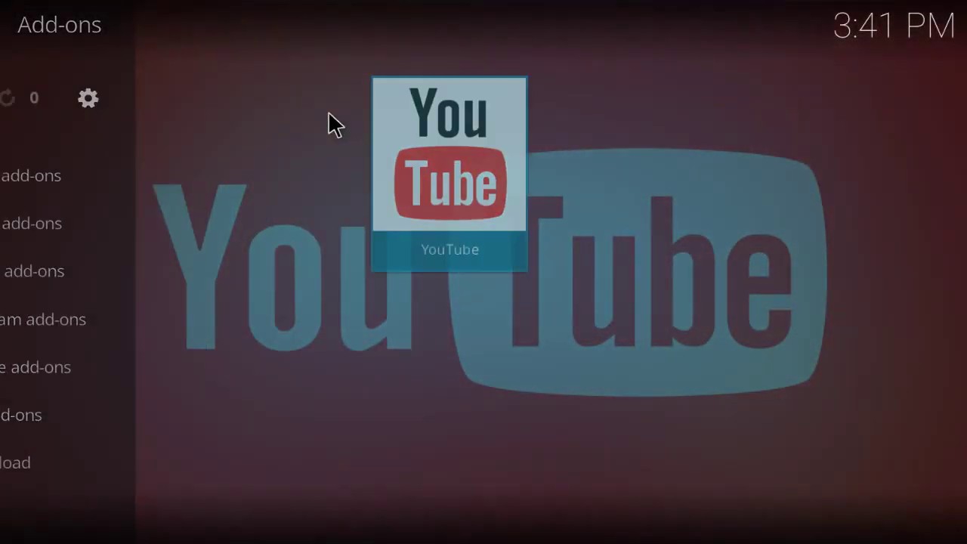
left_click(362, 186)
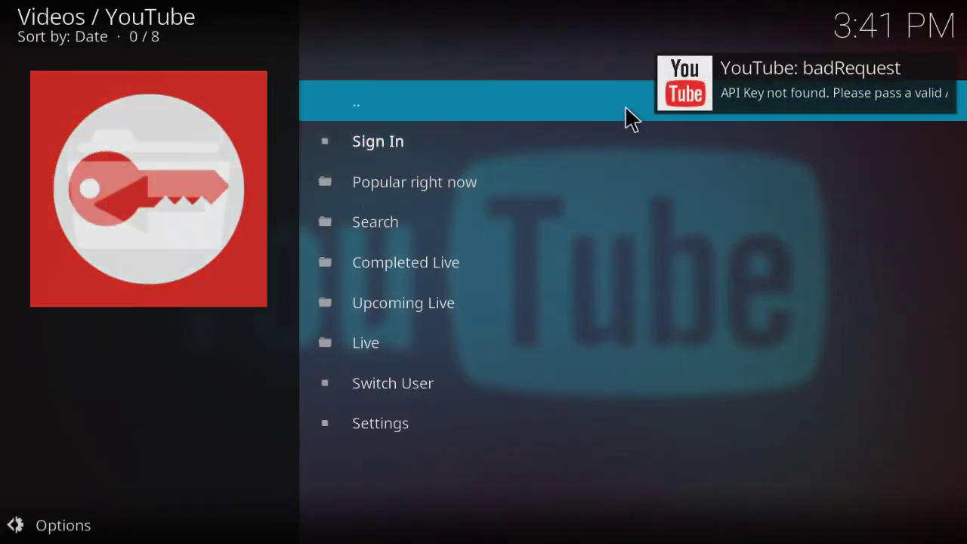
left_click(340, 106)
key("alt+Tab")
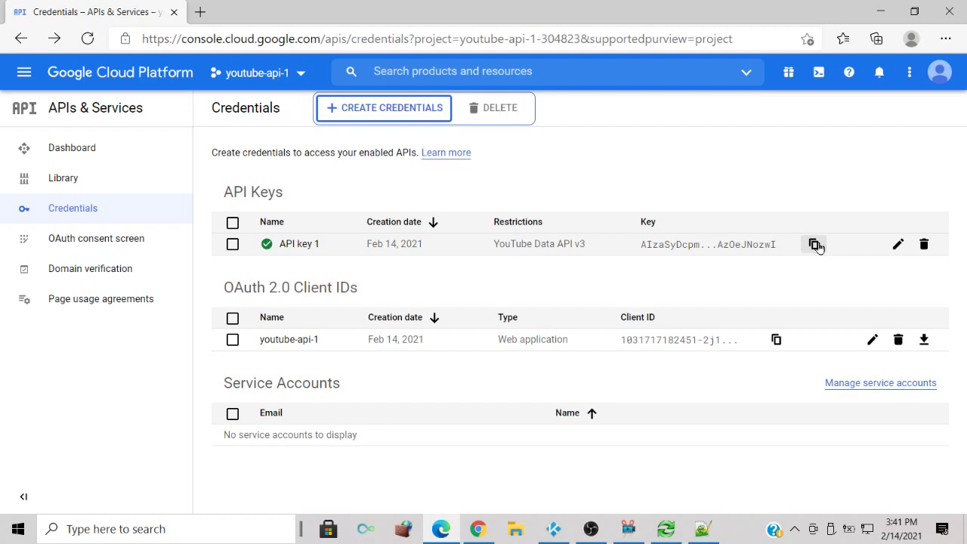
Open the details of API key 1 and copy its full API key value.
left_click(302, 243)
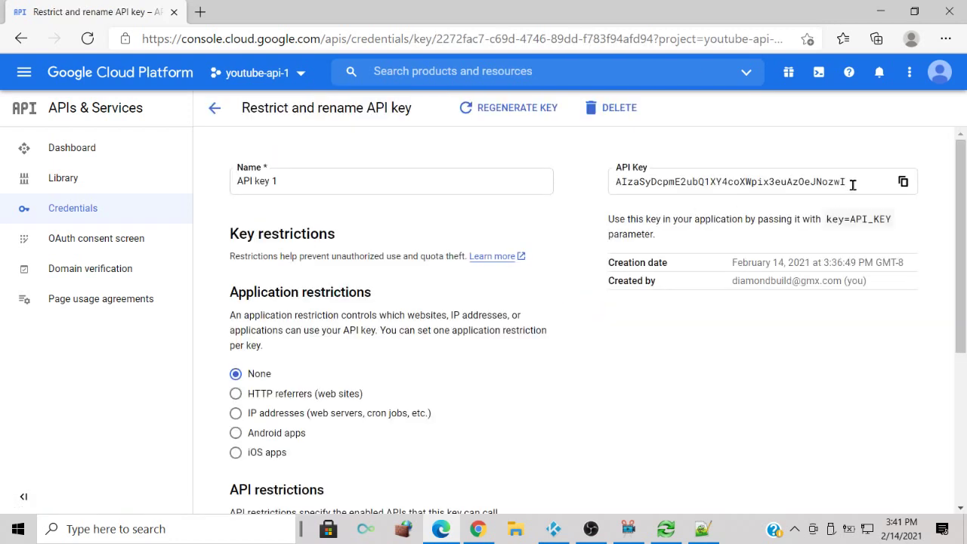
double_click(624, 182)
key("ctrl+c")
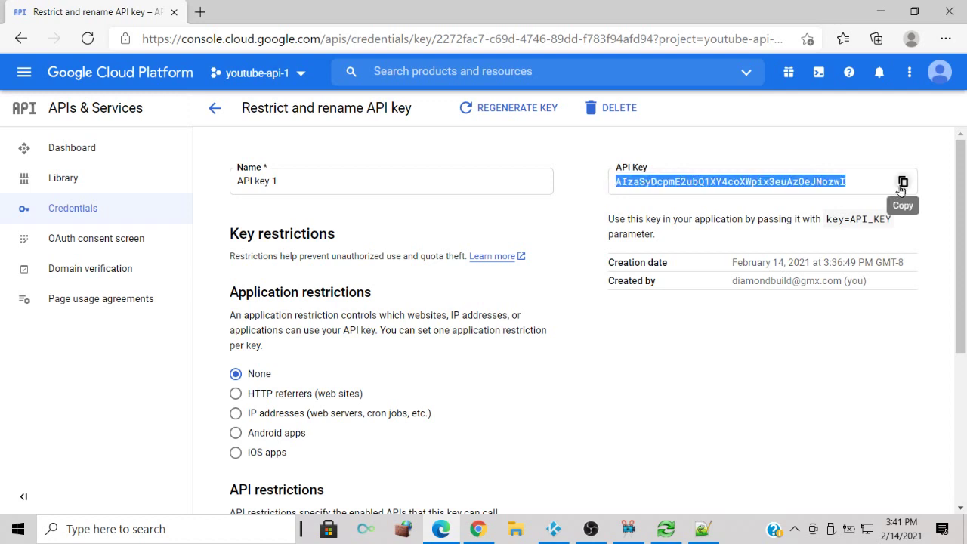
right_click(818, 182)
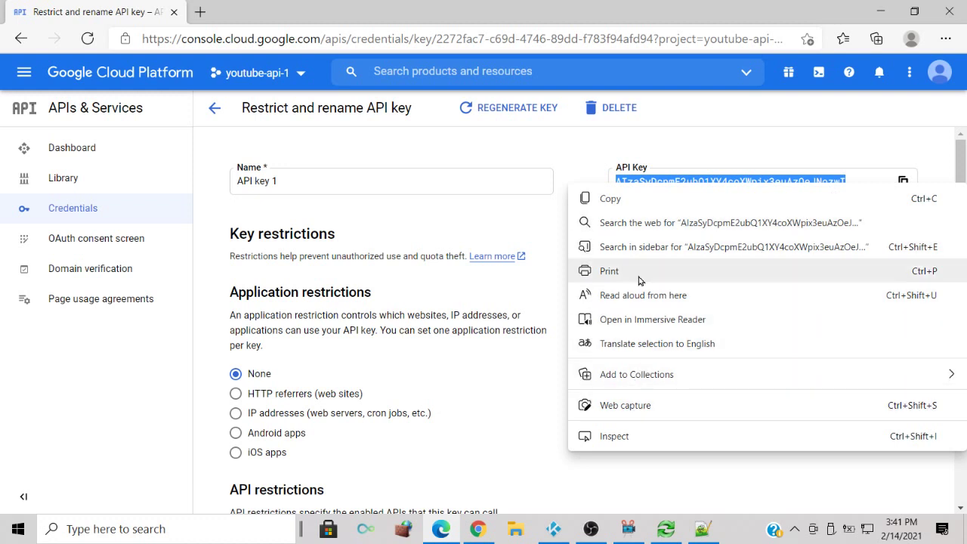
left_click(623, 200)
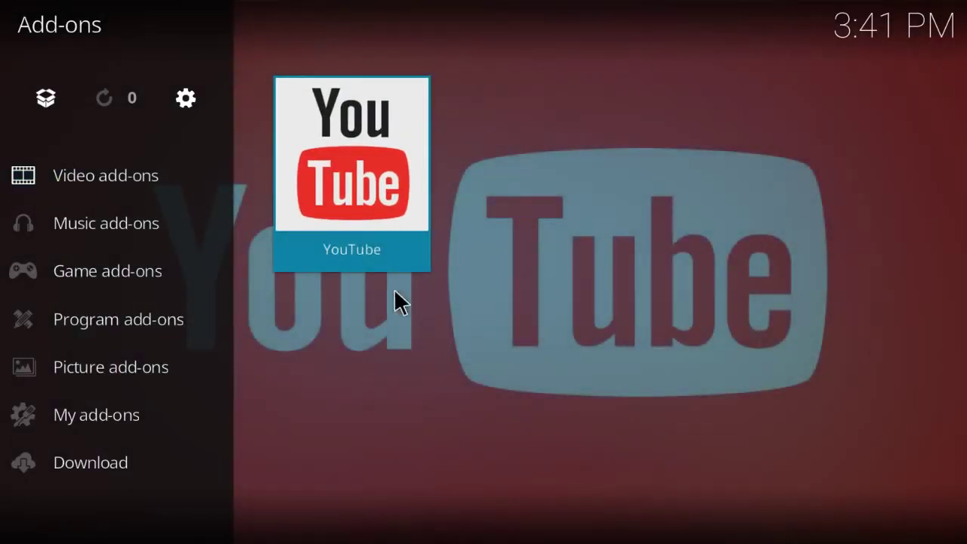
In Kodi, open the YouTube add-on's API settings and paste the copied key as the API Key.
right_click(327, 128)
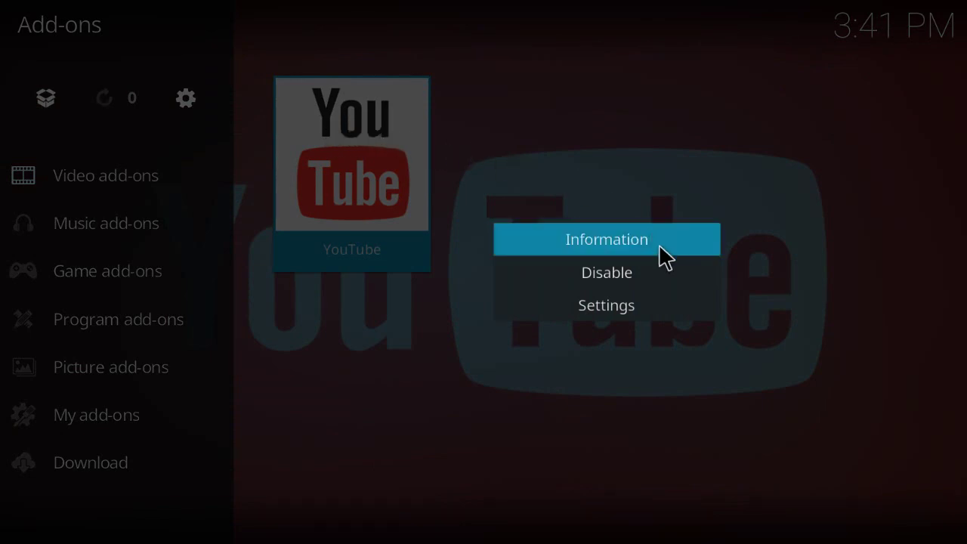
left_click(631, 307)
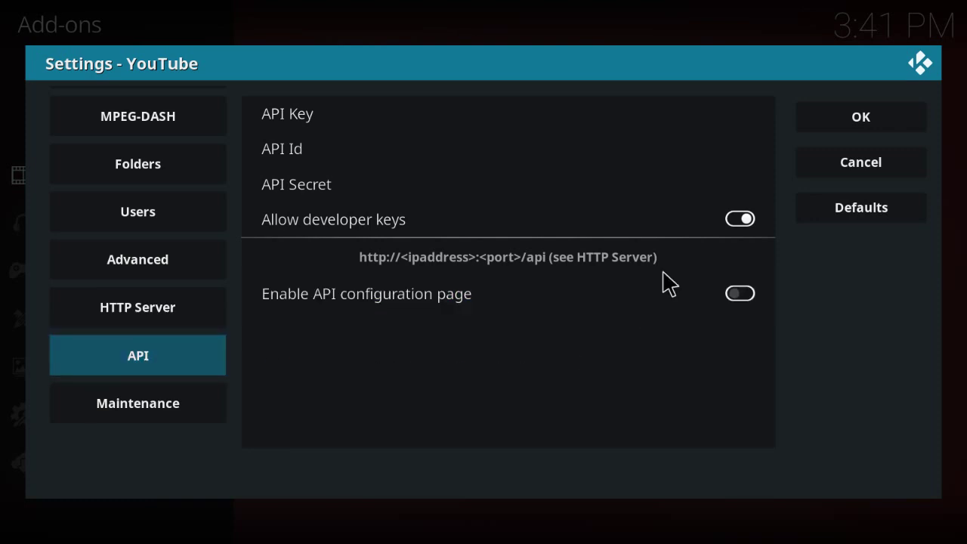
left_click(678, 127)
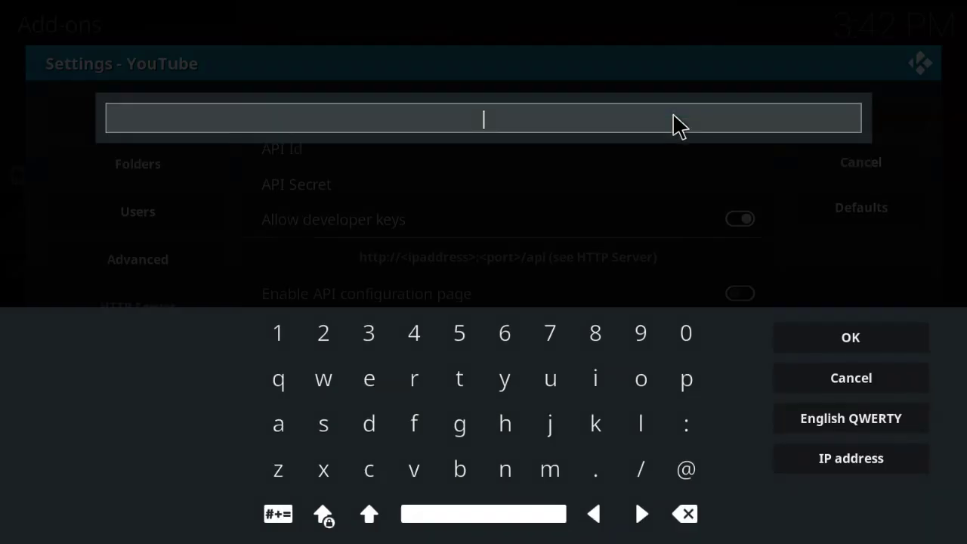
key("ctrl+v")
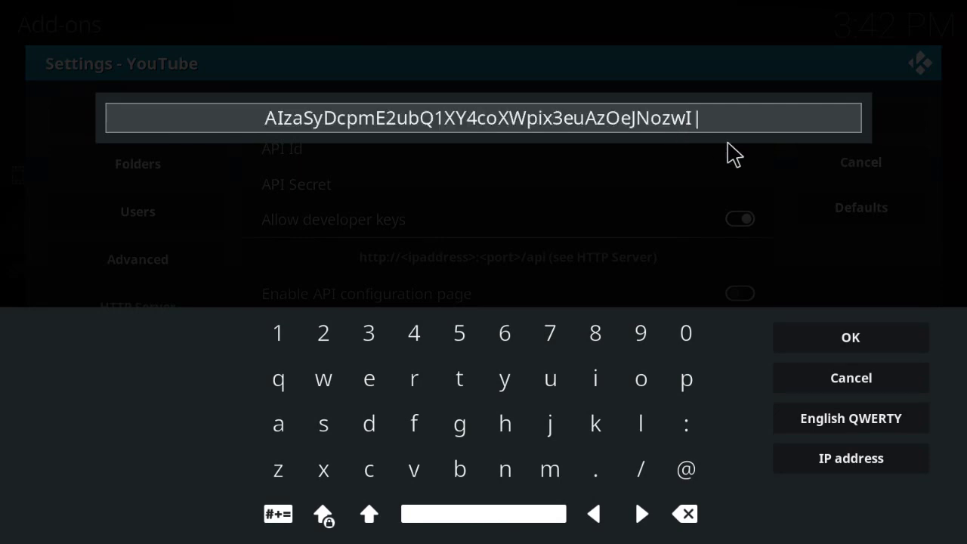
left_click(851, 337)
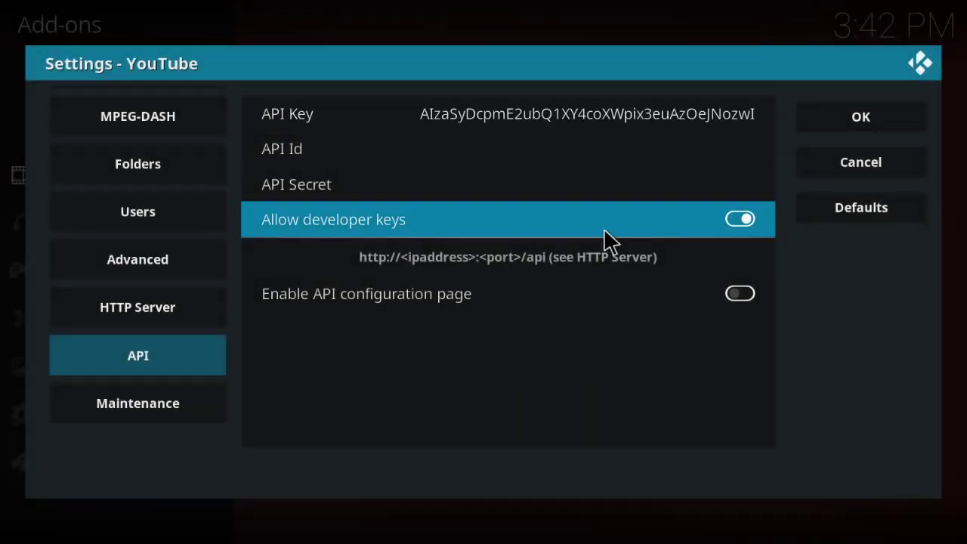
Switch back to Google Cloud Platform, open the youtube-api-1 OAuth client from the credentials list, and copy its client ID.
key("alt+Tab")
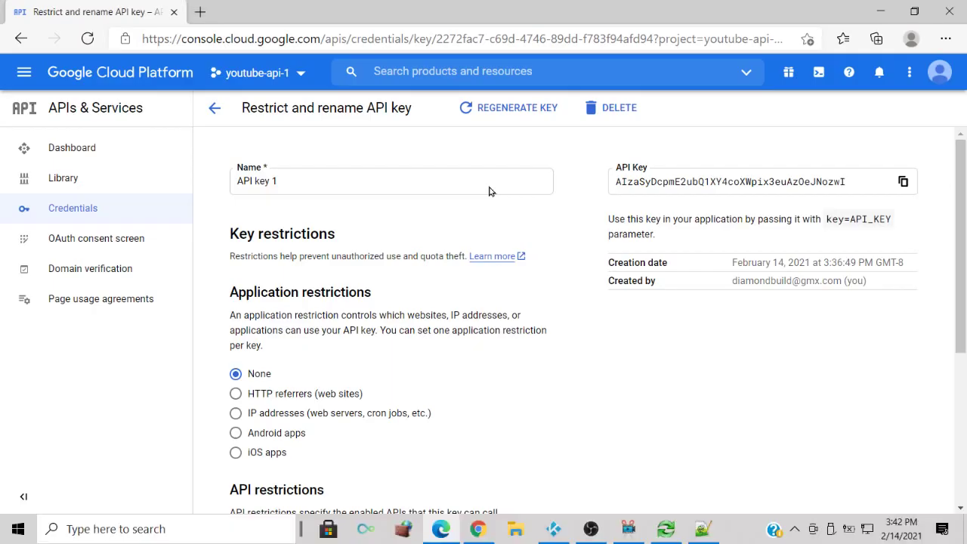
left_click(214, 108)
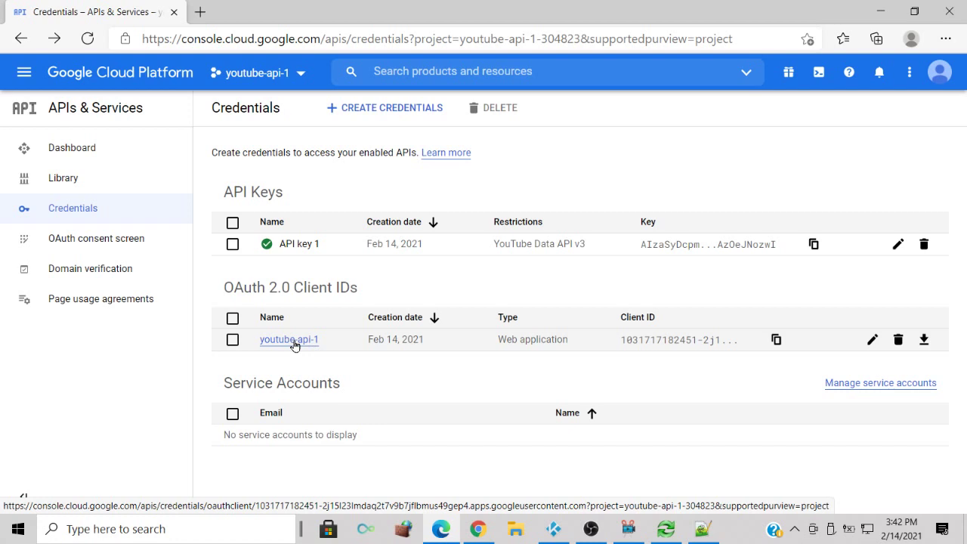
left_click(293, 345)
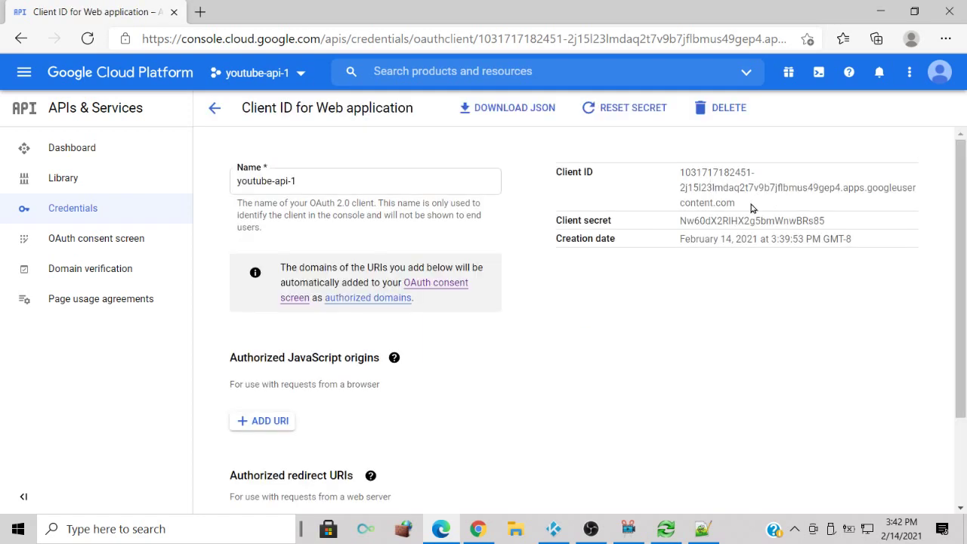
left_click_drag(714, 201, 677, 181)
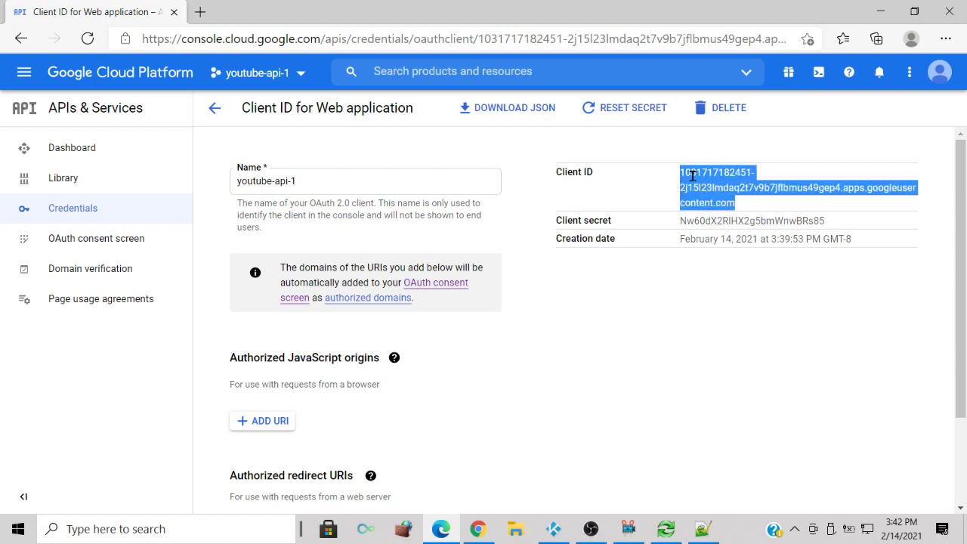
right_click(702, 178)
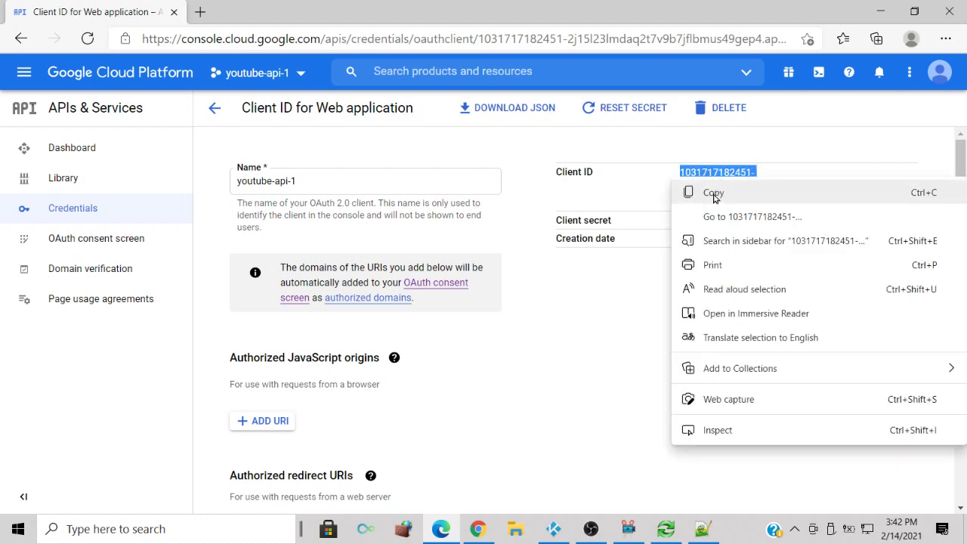
left_click(714, 194)
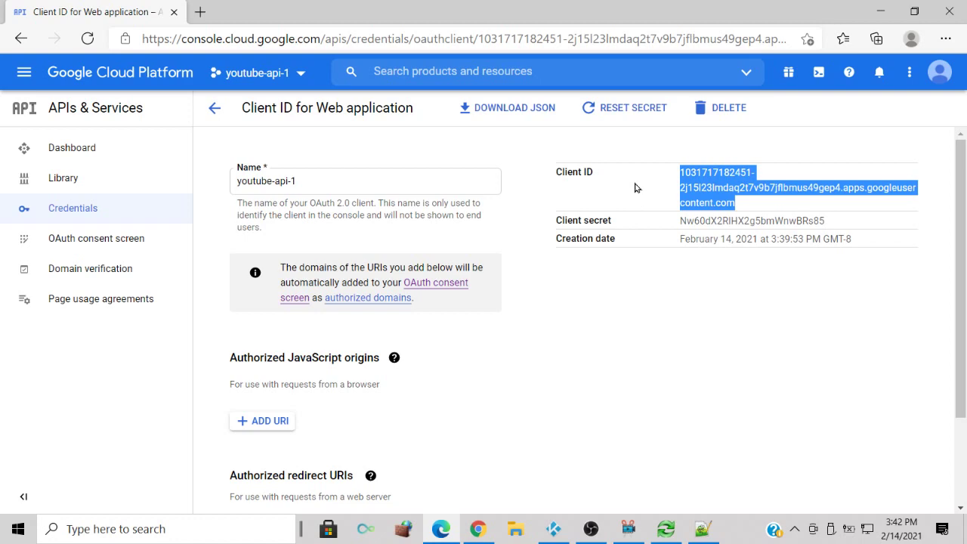
Return to Kodi's YouTube add-on settings and paste the copied client ID as the API Id.
key("alt+Tab")
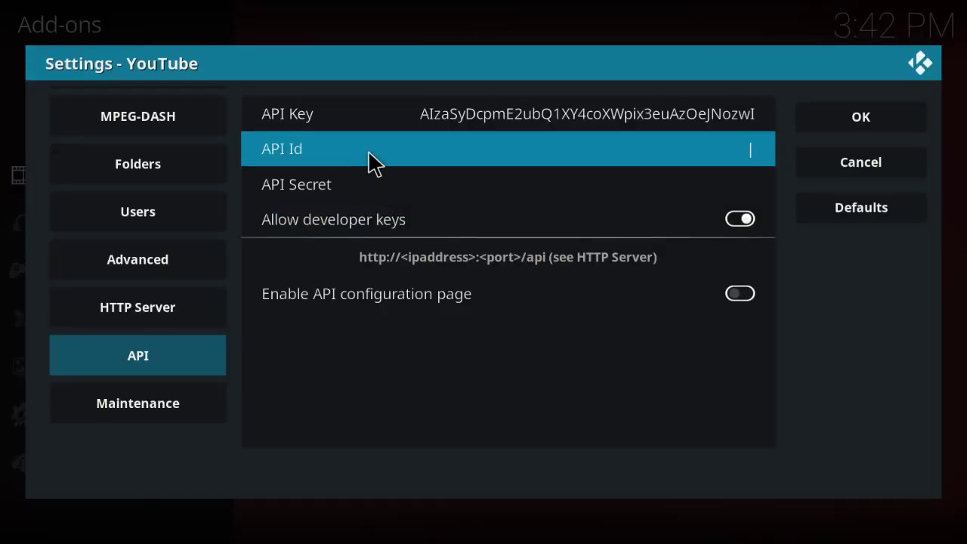
left_click(375, 163)
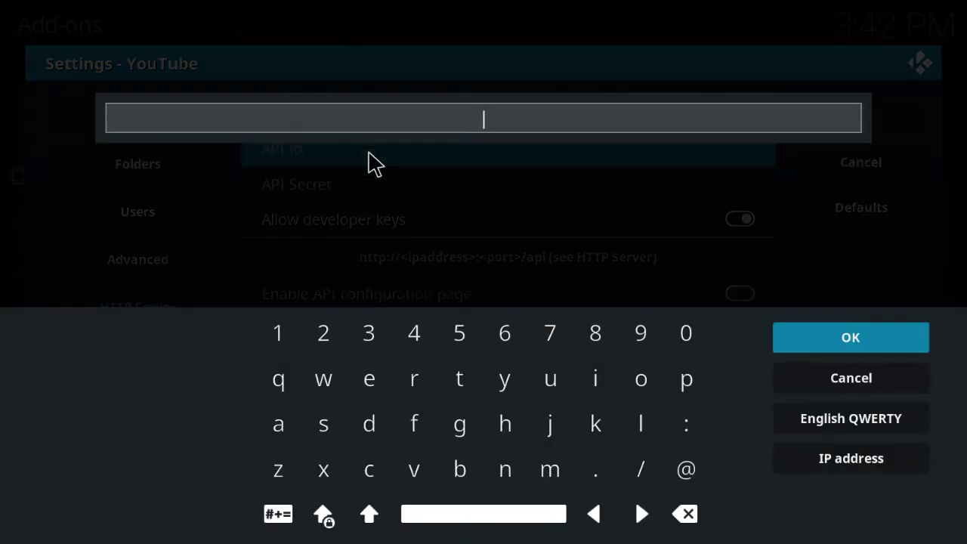
key("ctrl+v")
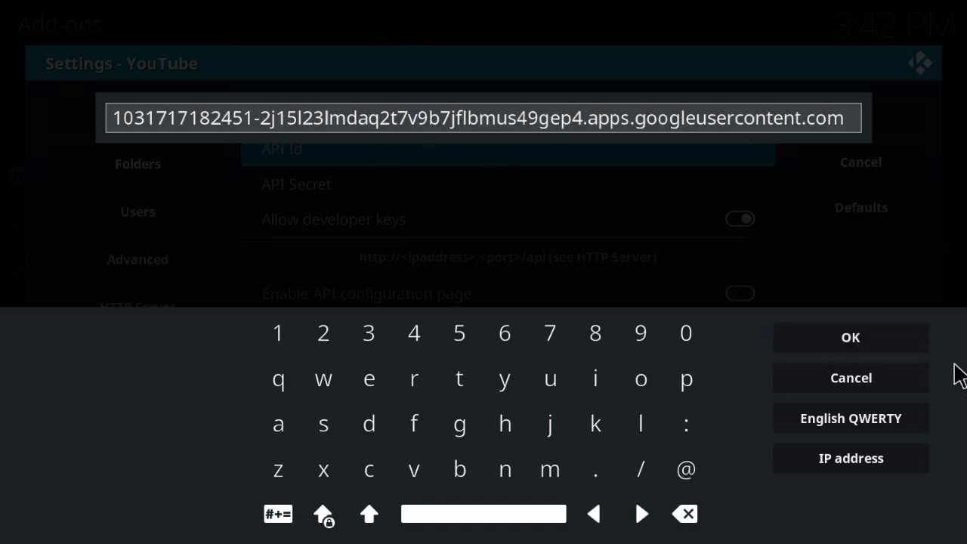
left_click(918, 349)
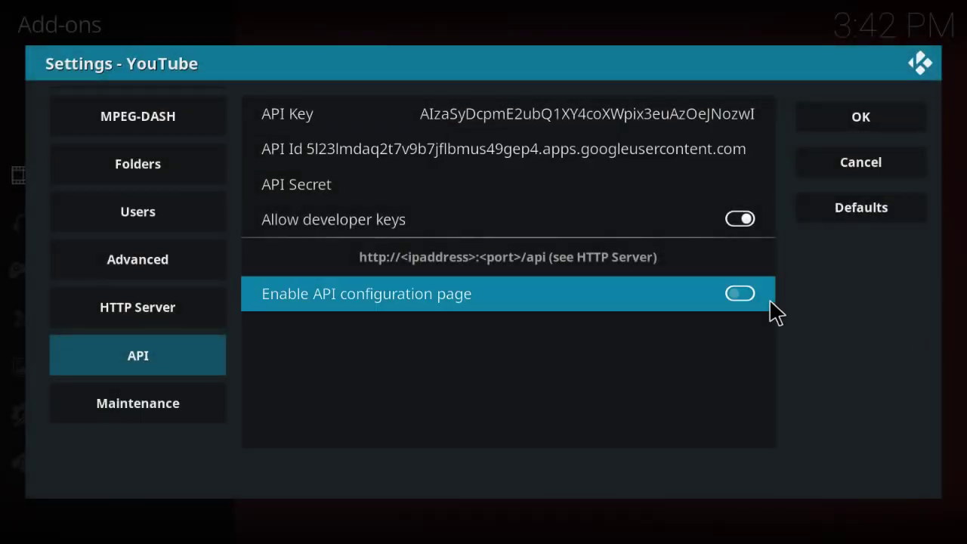
Copy the client secret from the youtube-api-1 OAuth client details in the browser and return to Kodi's YouTube add-on settings.
key("alt+Tab")
left_click_drag(830, 220, 672, 223)
right_click(701, 220)
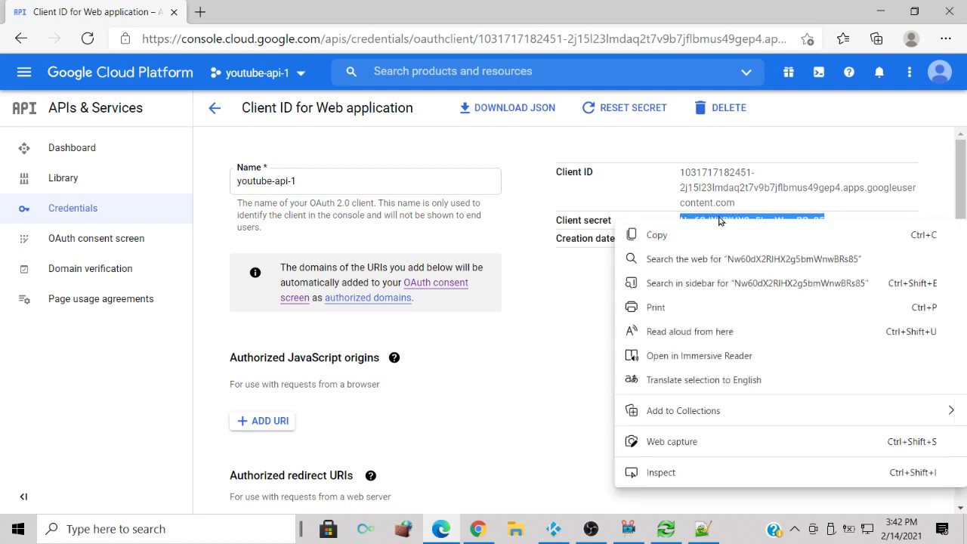
left_click(723, 234)
key("alt+Tab")
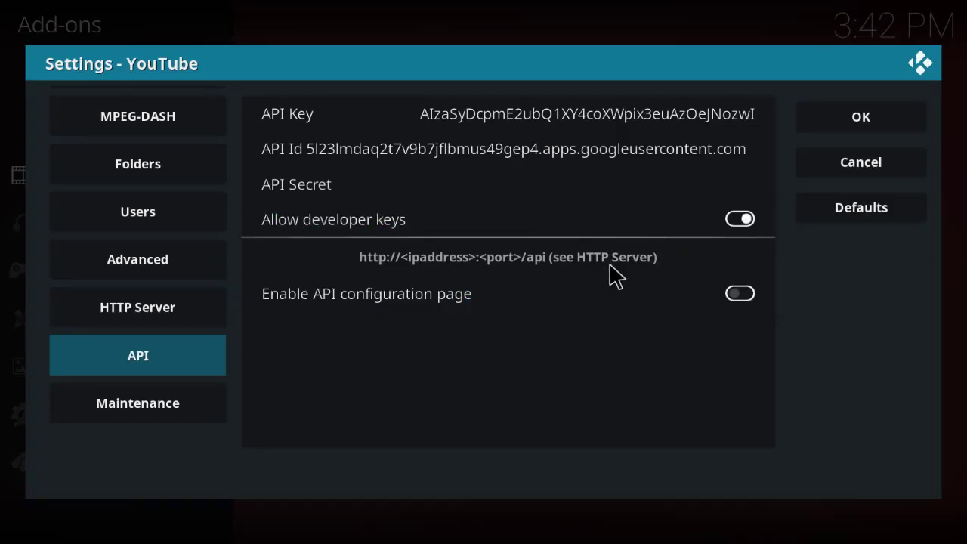
Paste the copied client secret as the API Secret in the YouTube add-on's API settings and save the settings.
left_click(567, 185)
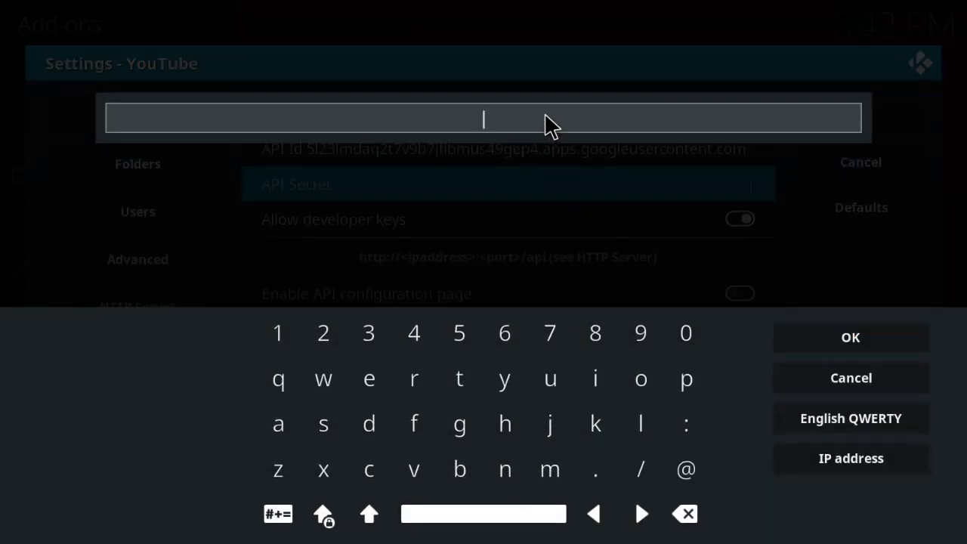
right_click(548, 125)
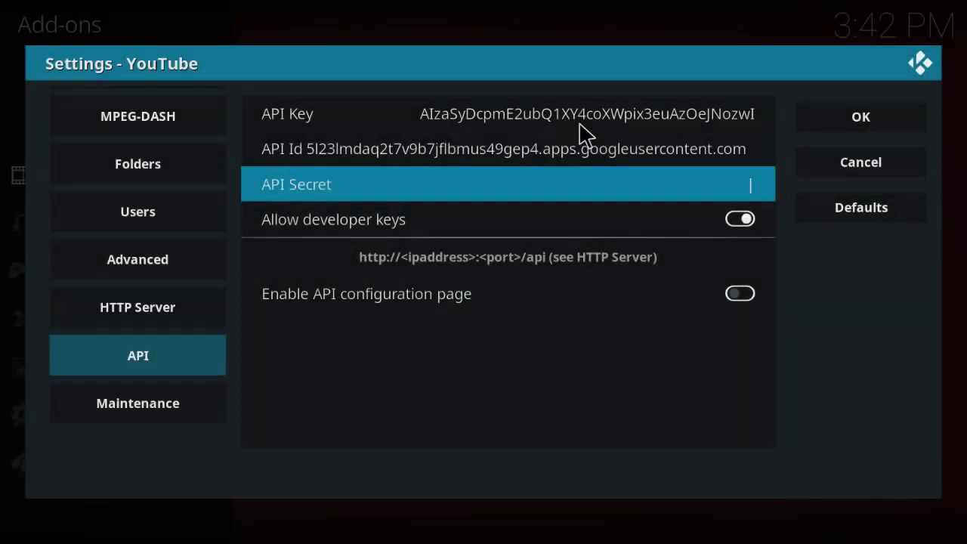
left_click(553, 184)
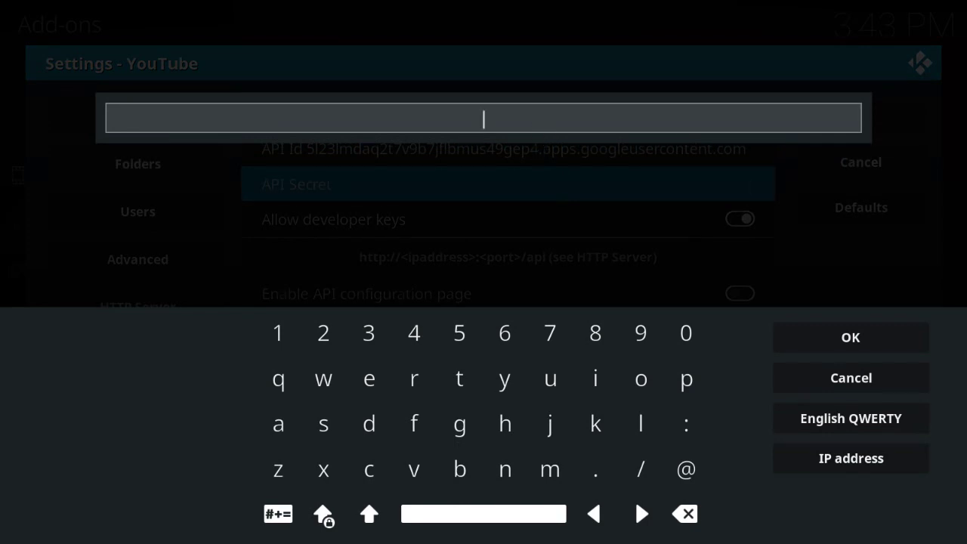
key("ctrl+v")
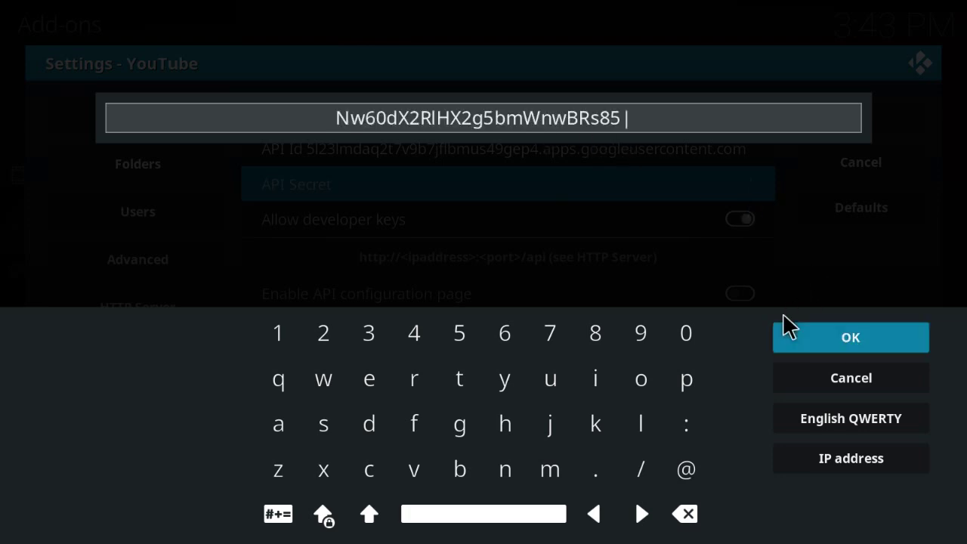
left_click(850, 337)
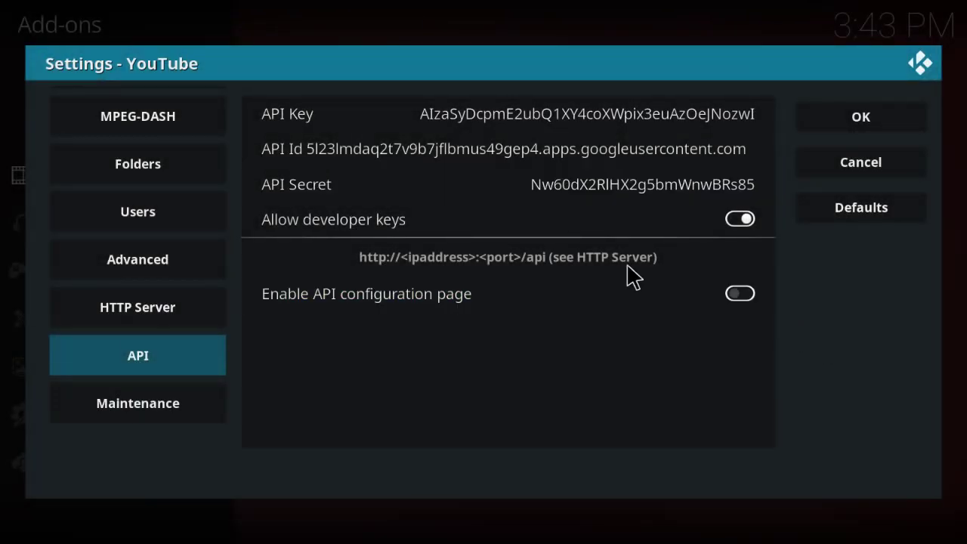
left_click(820, 123)
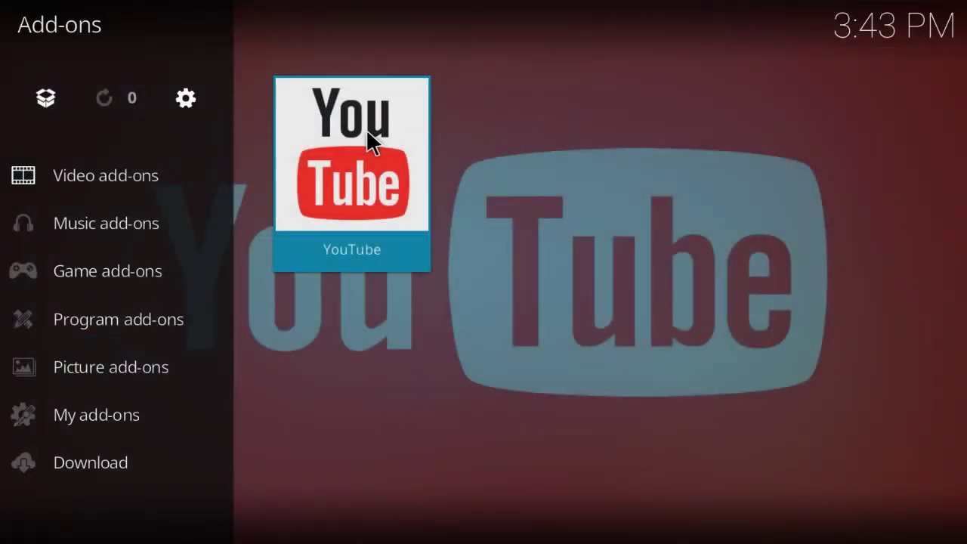
Return to Kodi's home screen and try opening the YouTube add-on's Popular right now list to test the credentials.
key("Escape")
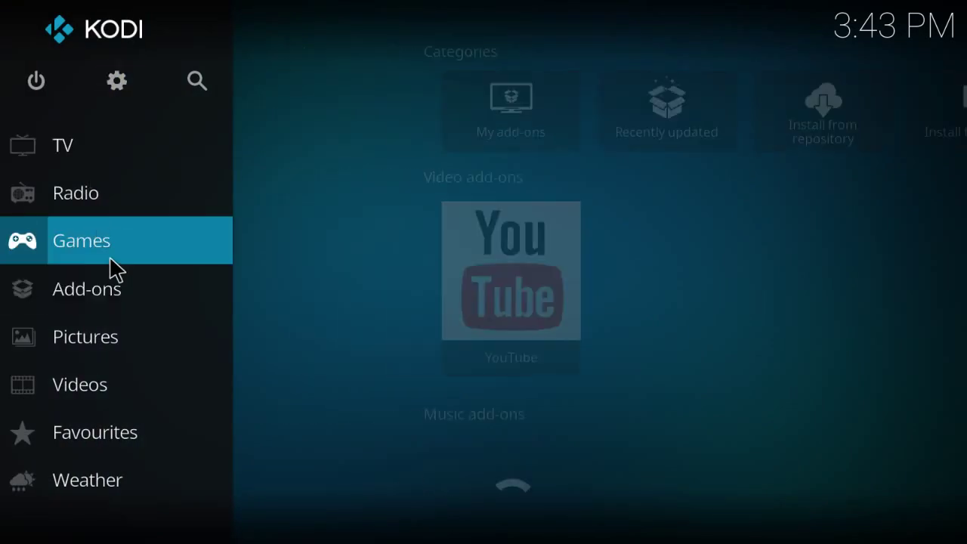
left_click(305, 312)
left_click(389, 185)
left_click(355, 102)
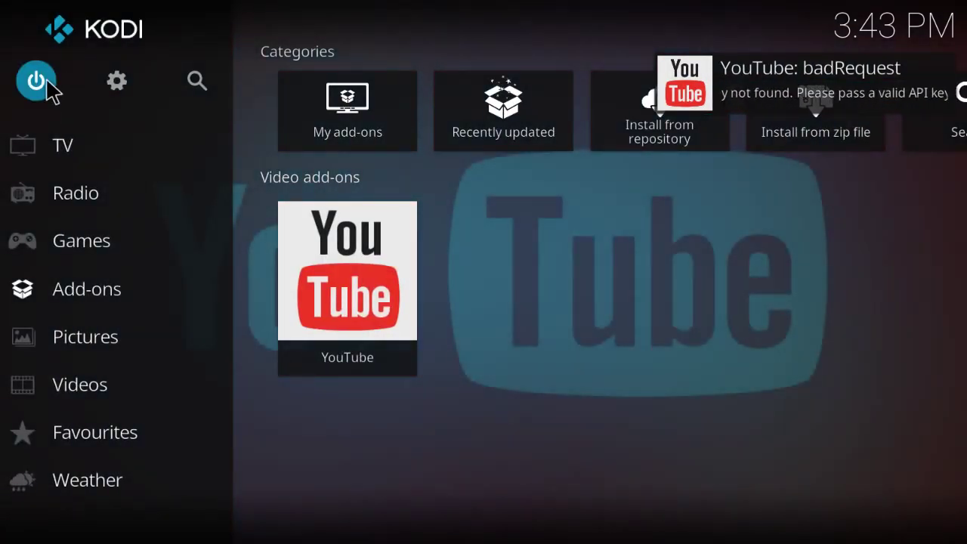
Exit Kodi and relaunch it by running Start Kodi portable.vbs from the 4-The-One folder in File Explorer.
left_click(43, 83)
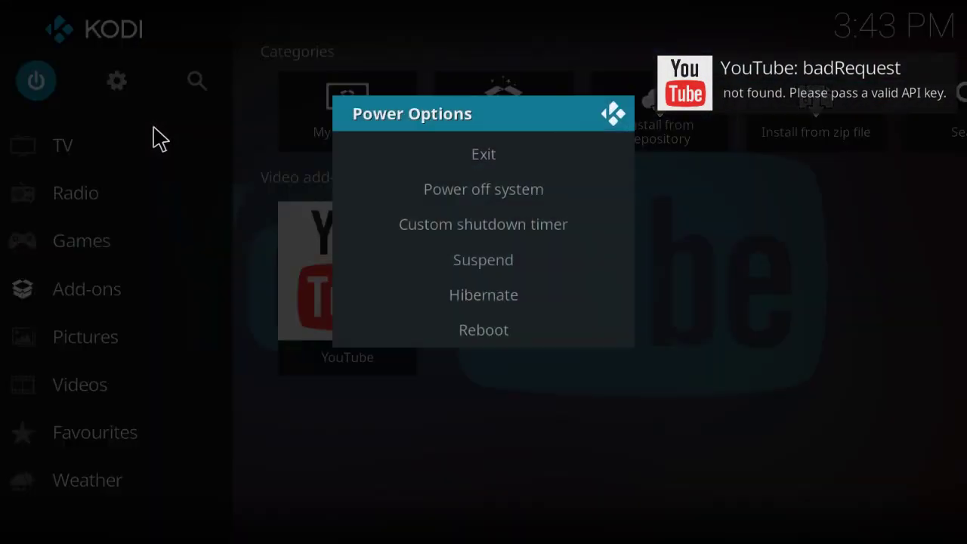
left_click(451, 161)
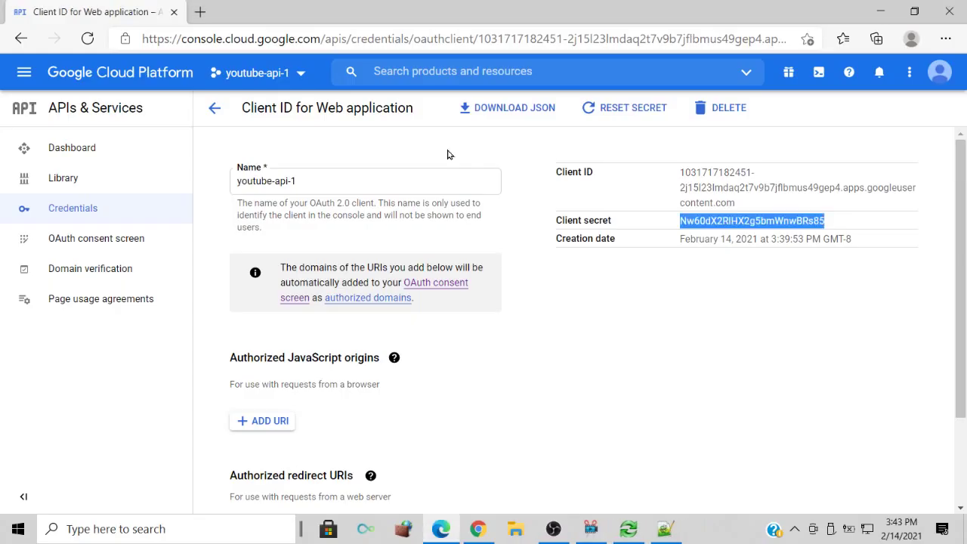
key("alt+Tab")
left_click(515, 529)
left_click(60, 214)
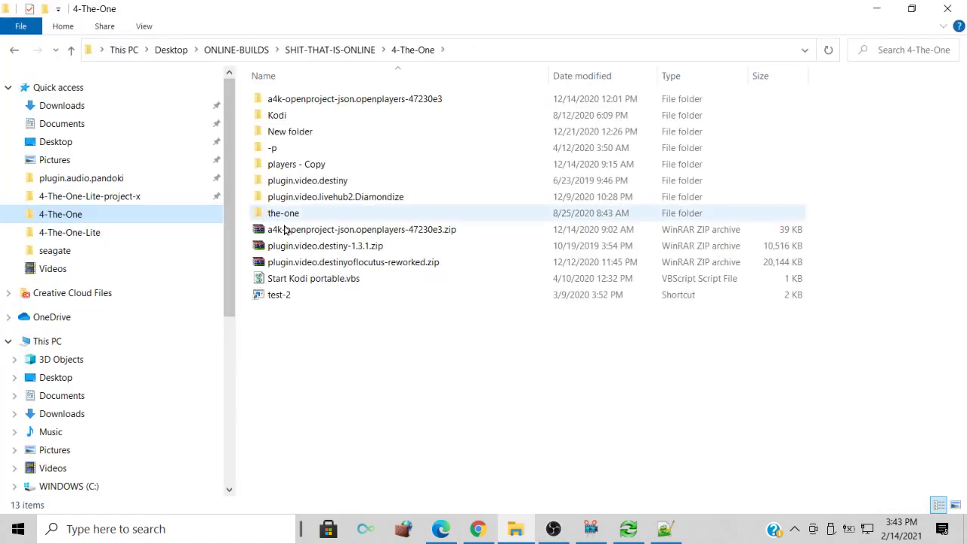
left_click(282, 281)
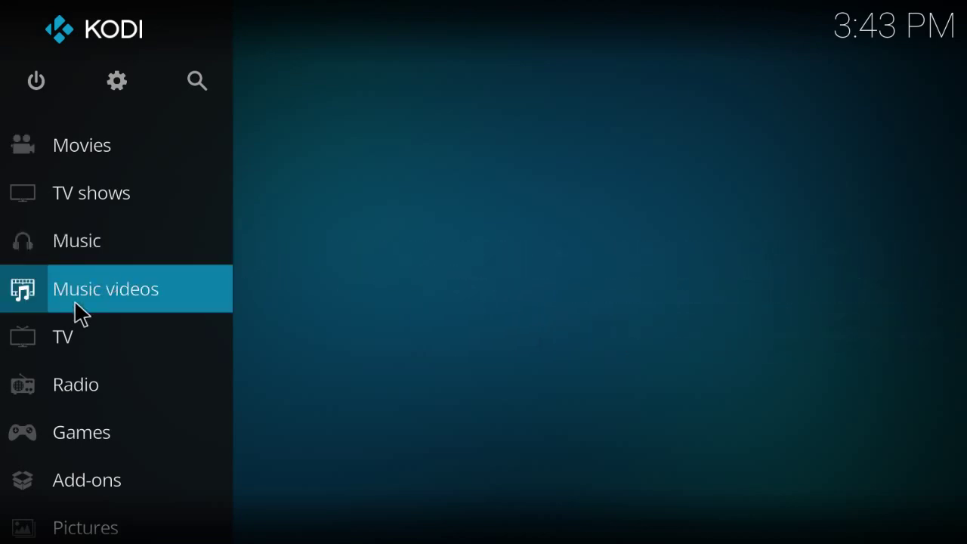
Open the YouTube video add-on's Popular right now list and look through its videos to check that they load.
left_click(88, 492)
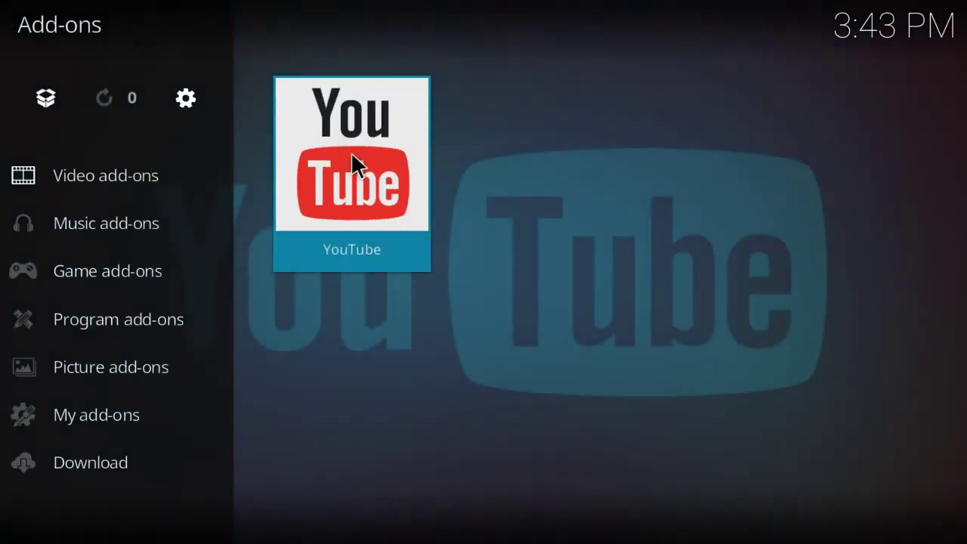
left_click(351, 159)
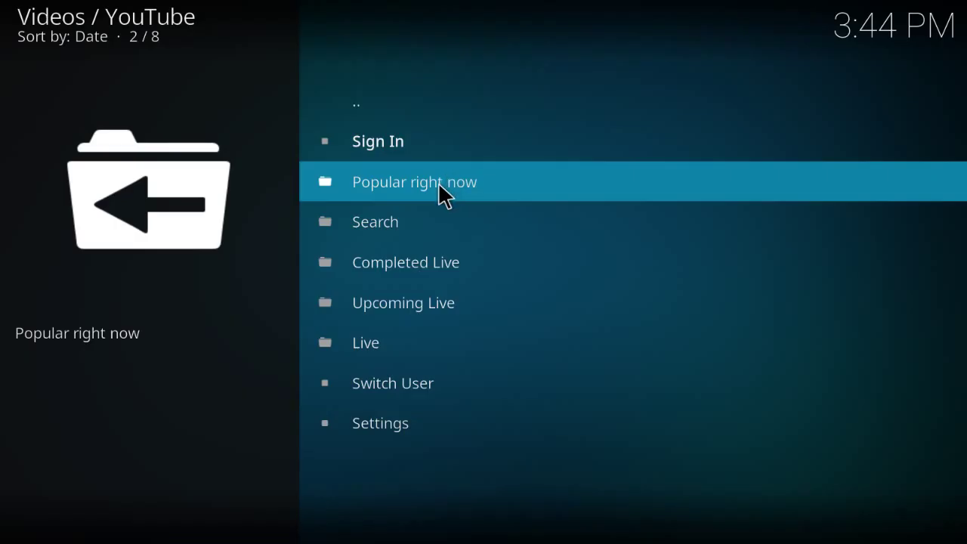
left_click(438, 182)
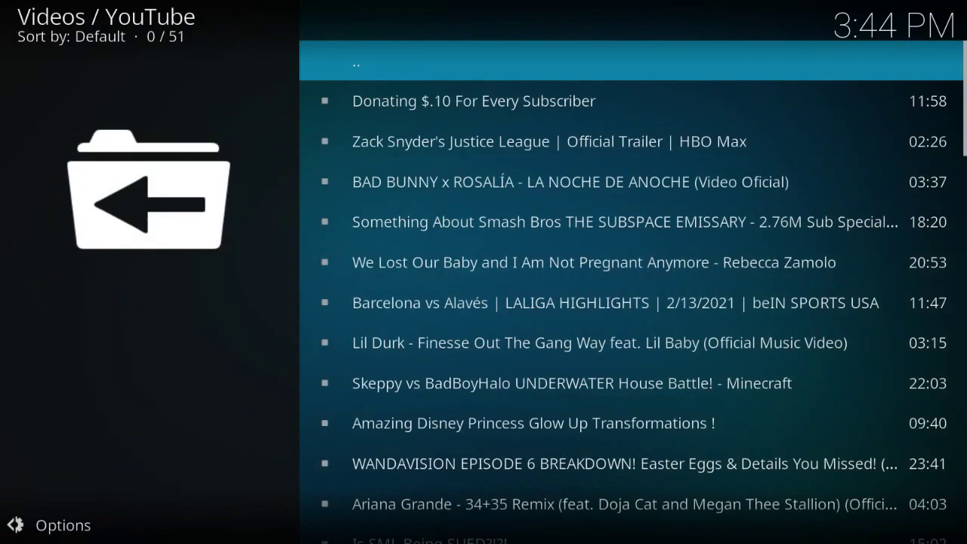
scroll(464, 393, "down", 20)
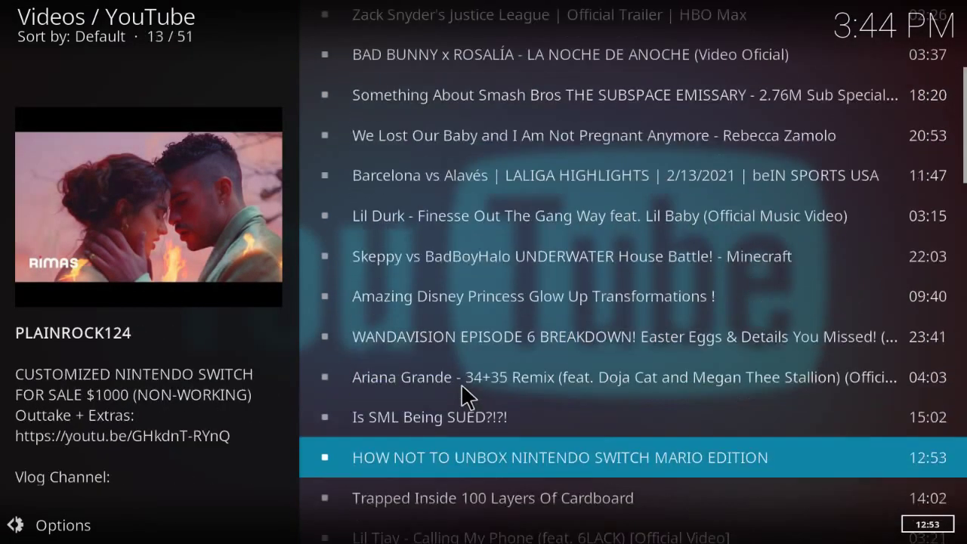
scroll(464, 393, "down", 3)
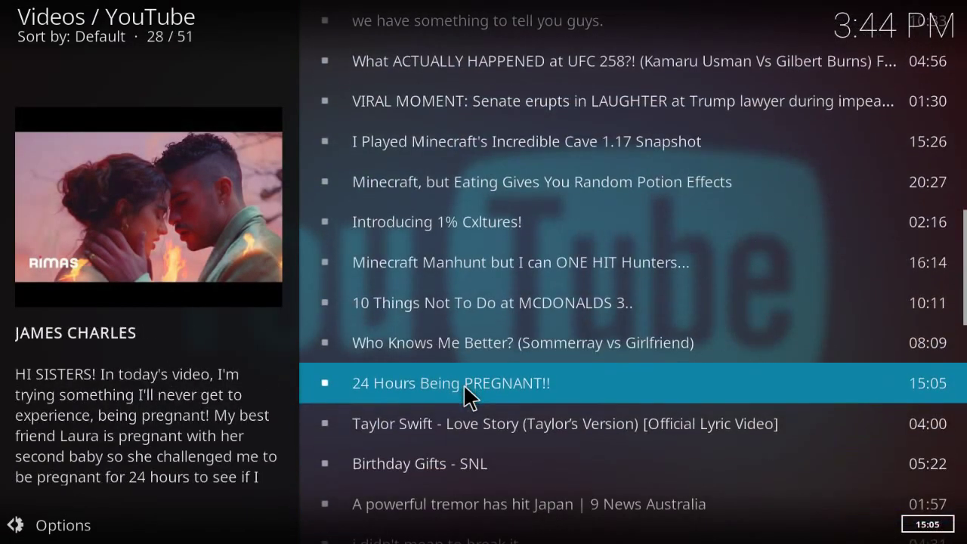
scroll(468, 430, "up", 10)
scroll(469, 441, "up", 13)
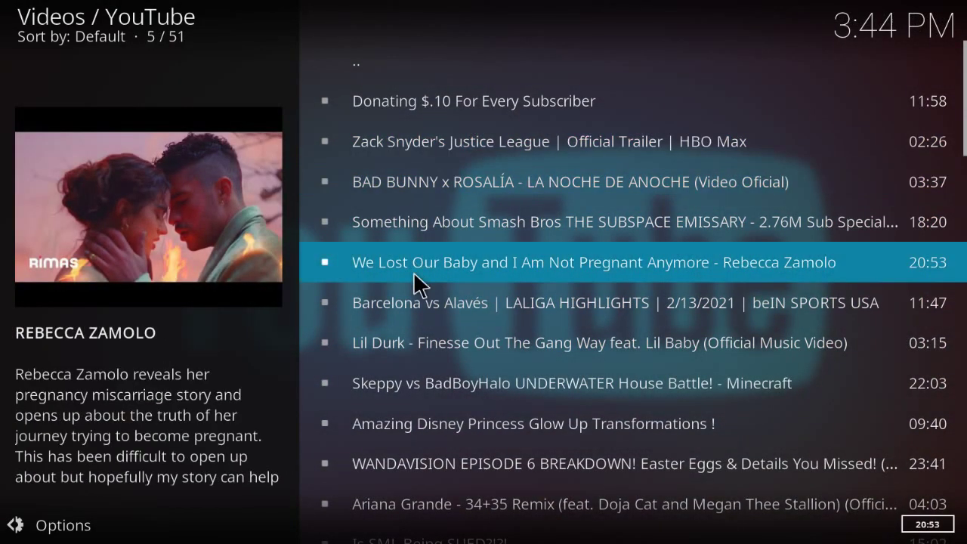
scroll(415, 117, "down", 4)
scroll(412, 209, "down", 15)
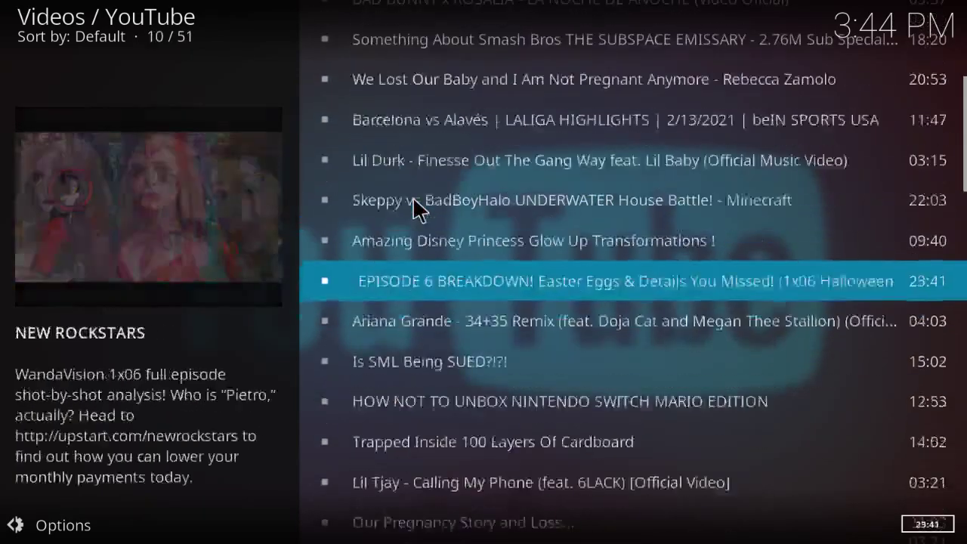
scroll(445, 311, "down", 4)
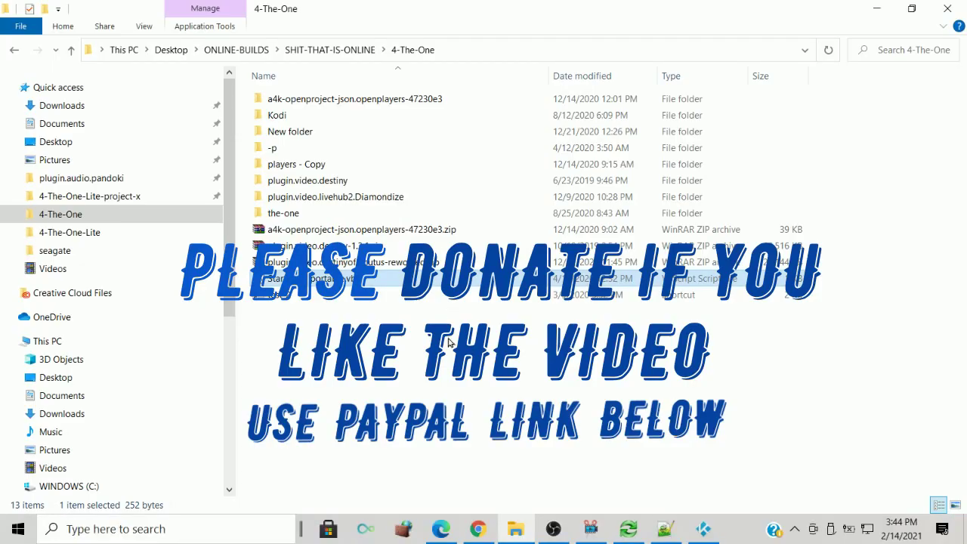
Switch back to the youtube-api-1 client details page in the browser.
left_click(438, 533)
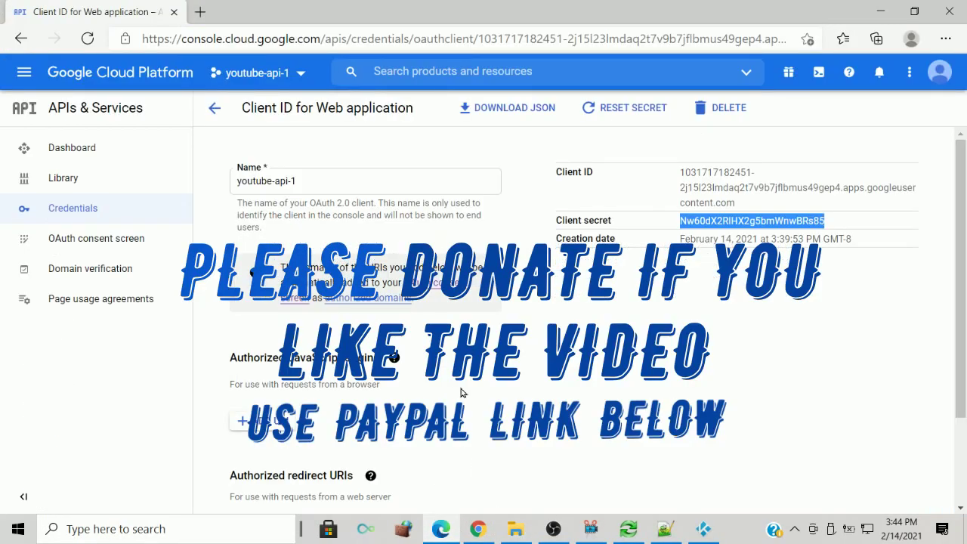